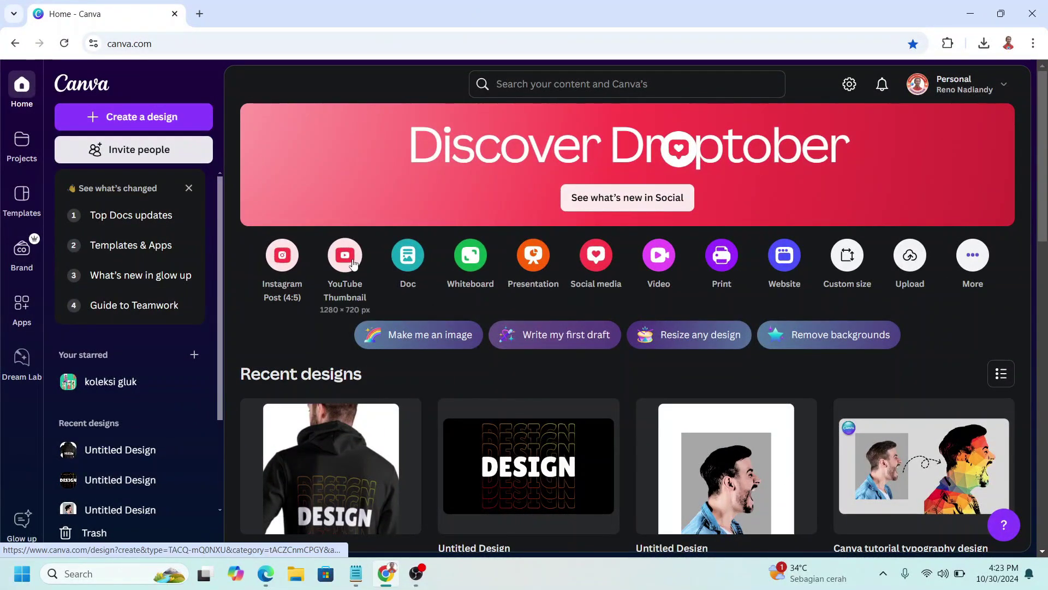
- Create a new blank YouTube Thumbnail design at 1280 × 720 px
{"action": "left_click", "coordinate": [352, 261]}
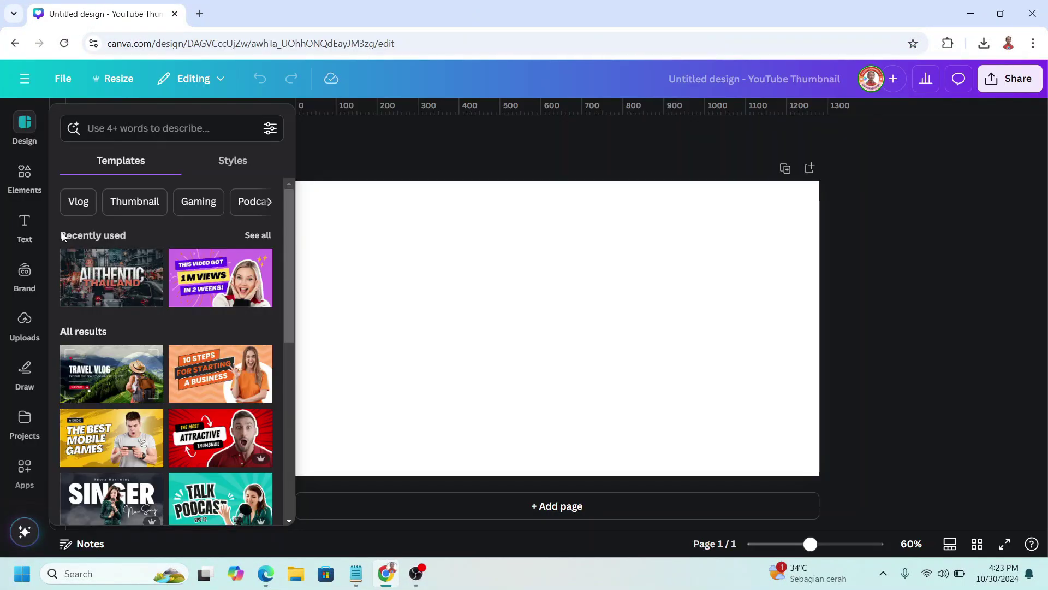
- Add the Ski Goggles illustration from Elements, then enlarge and centre it on the page
{"action": "left_click", "coordinate": [31, 174]}
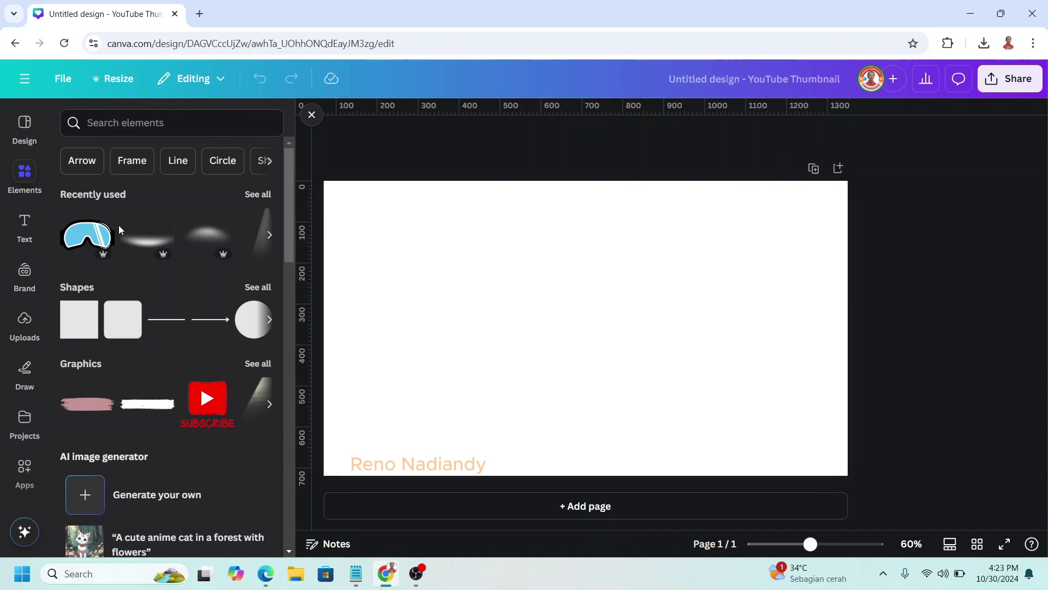
{"action": "left_click", "coordinate": [102, 221]}
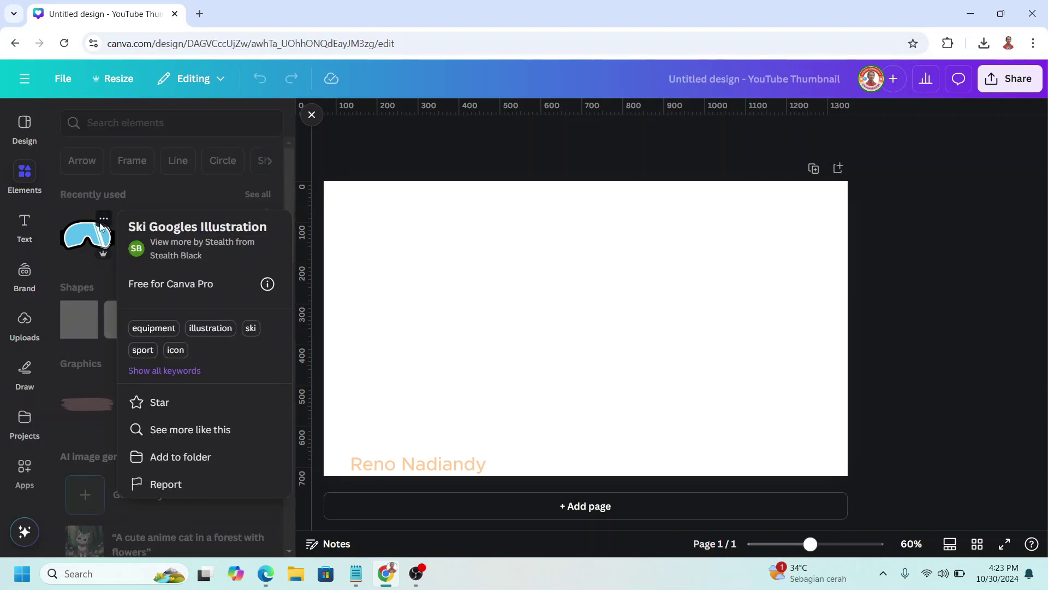
{"action": "left_click", "coordinate": [84, 242]}
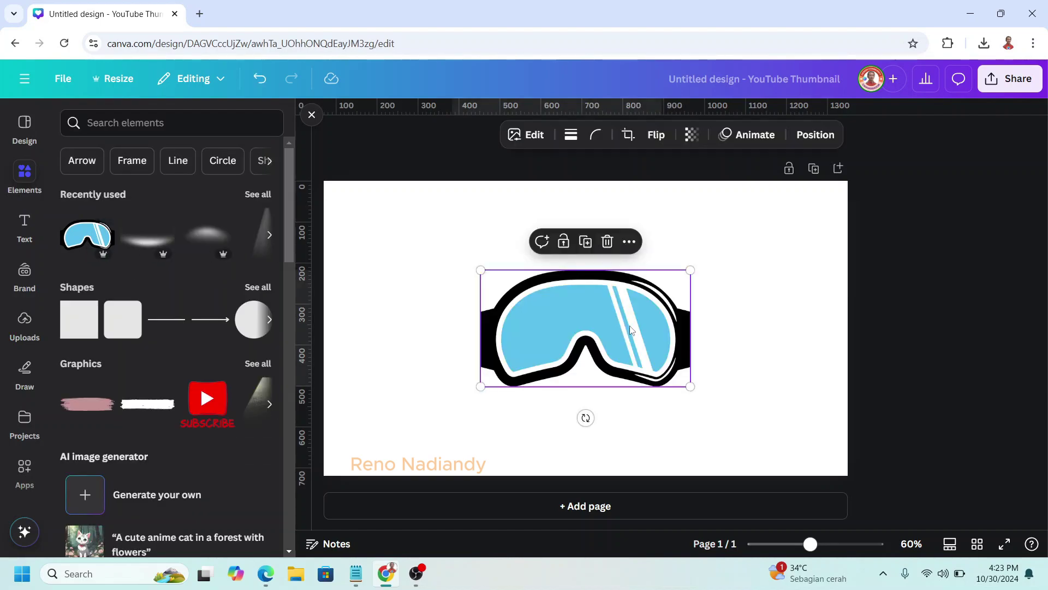
{"action": "left_click_drag", "start_coordinate": [413, 234], "coordinate": [356, 202]}
{"action": "left_click_drag", "start_coordinate": [546, 274], "coordinate": [609, 299]}
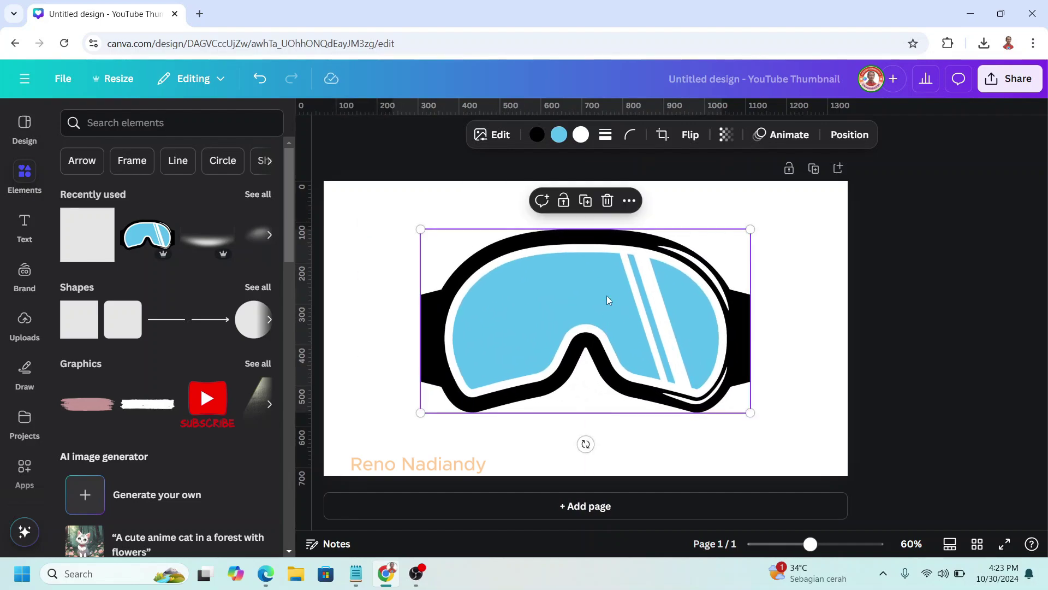
- Recolour the goggles' light-blue lenses white
{"action": "left_click", "coordinate": [565, 140]}
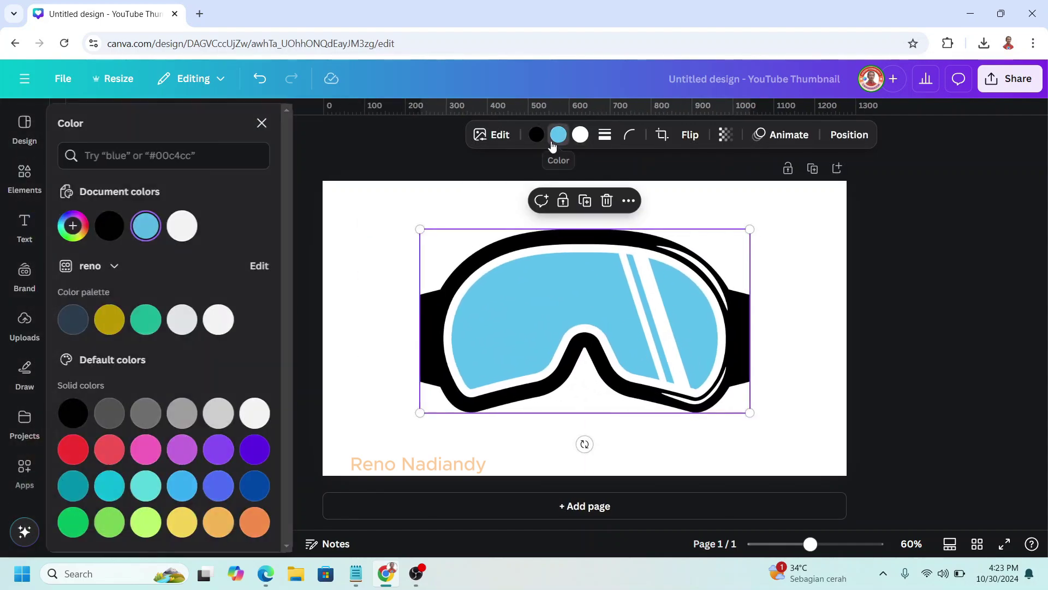
{"action": "left_click", "coordinate": [177, 232]}
{"action": "key", "text": "Escape"}
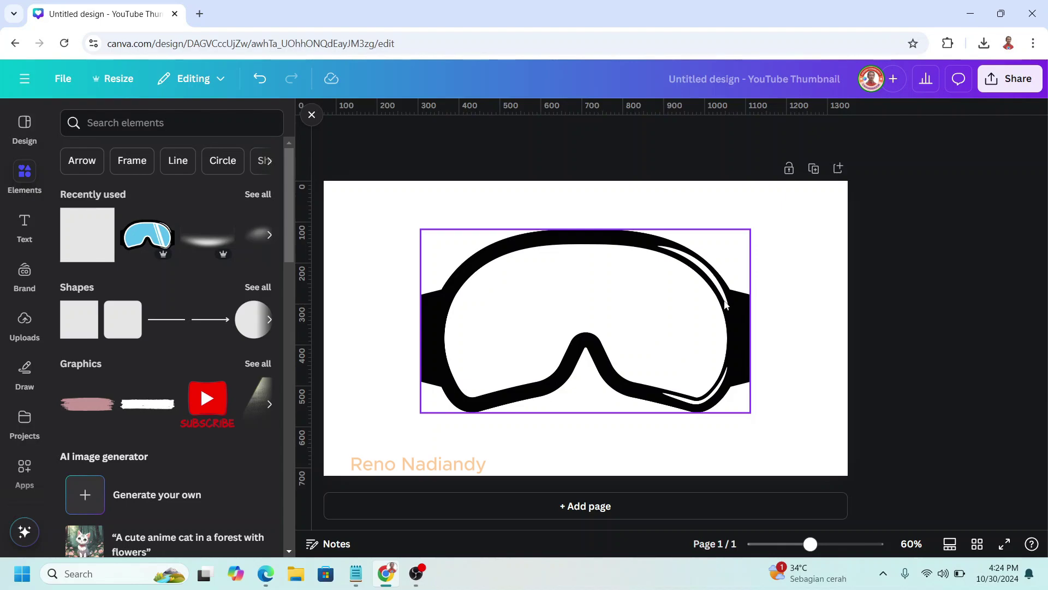
- Draw a black weight-18 marker stroke over the white stripes on the goggles' right rim
{"action": "left_click", "coordinate": [23, 376]}
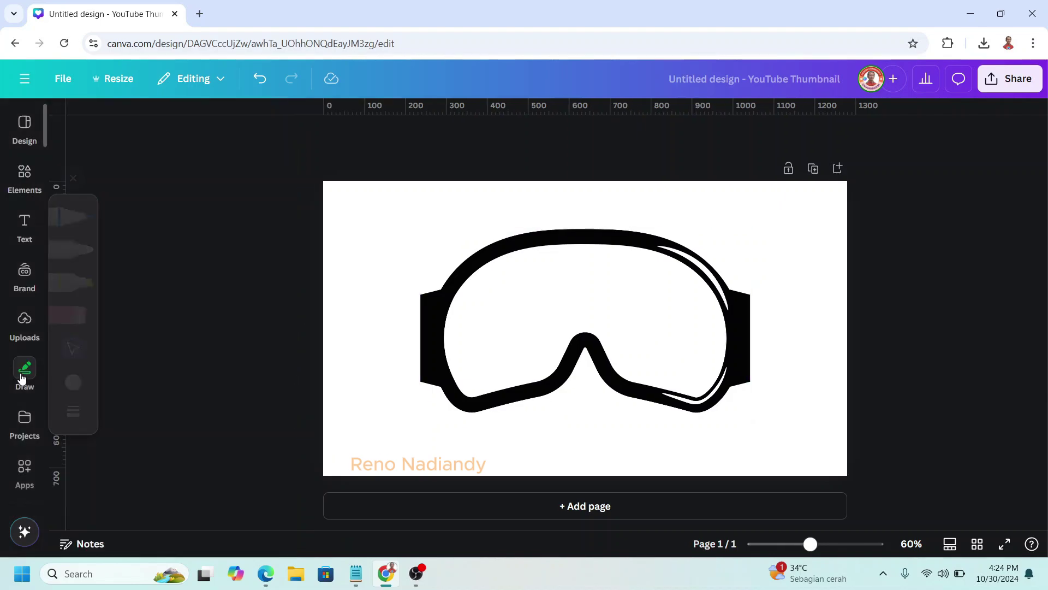
{"action": "left_click", "coordinate": [72, 382]}
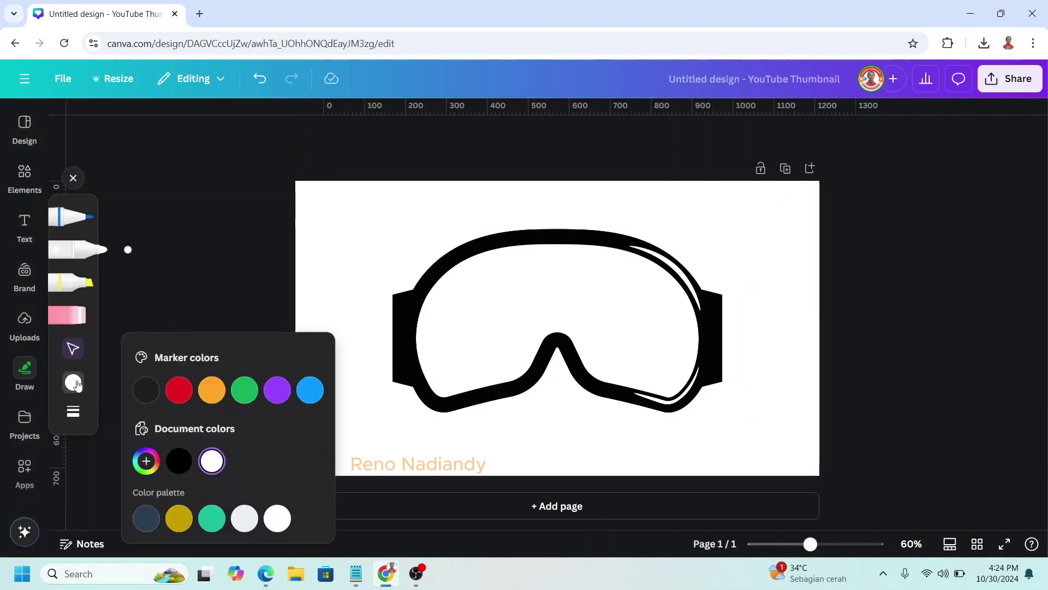
{"action": "left_click", "coordinate": [143, 392]}
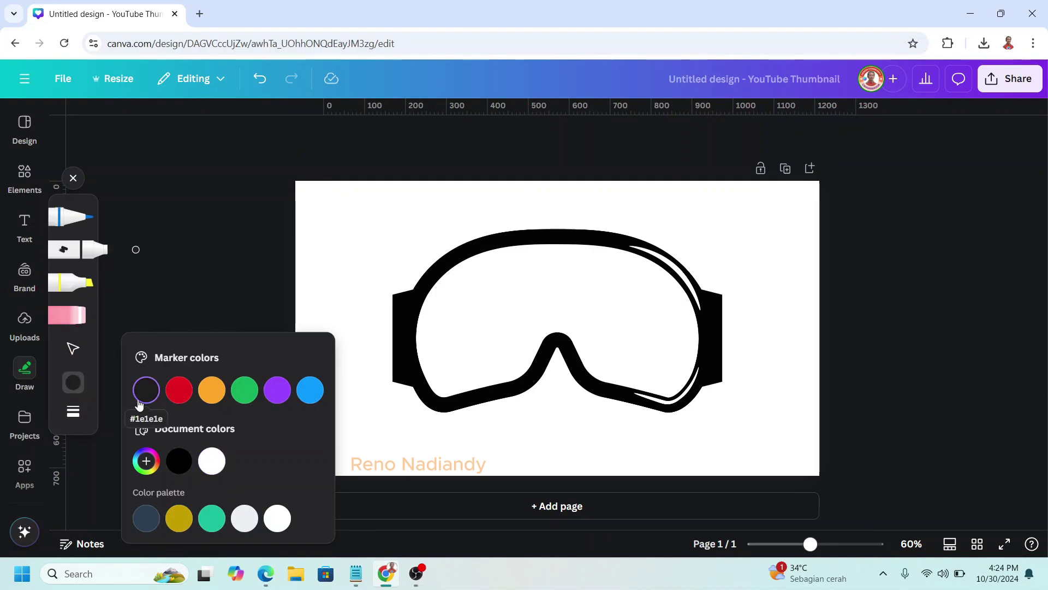
{"action": "left_click", "coordinate": [82, 414]}
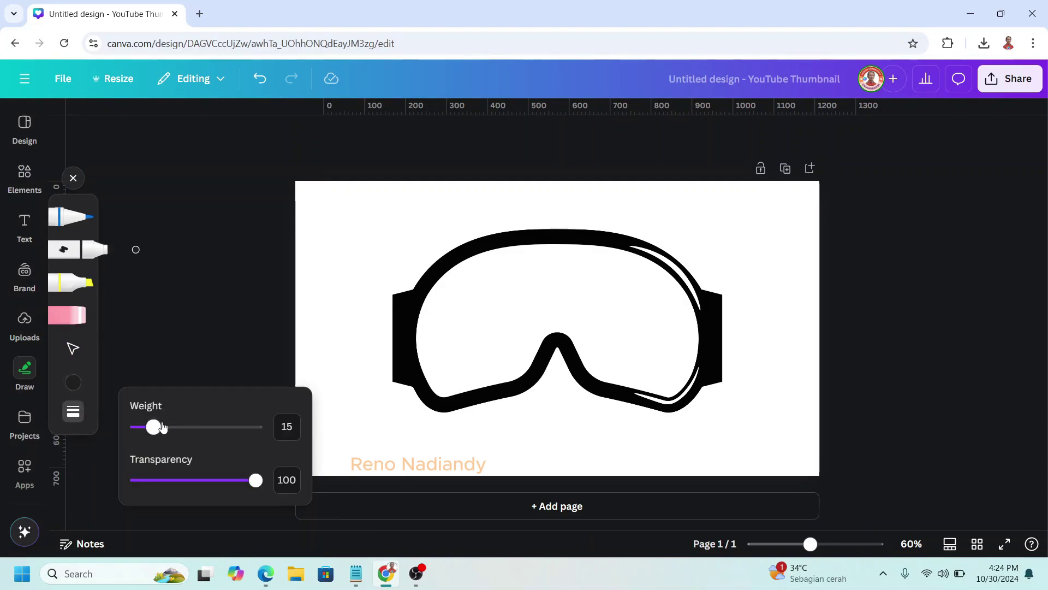
{"action": "left_click_drag", "start_coordinate": [163, 426], "coordinate": [166, 426]}
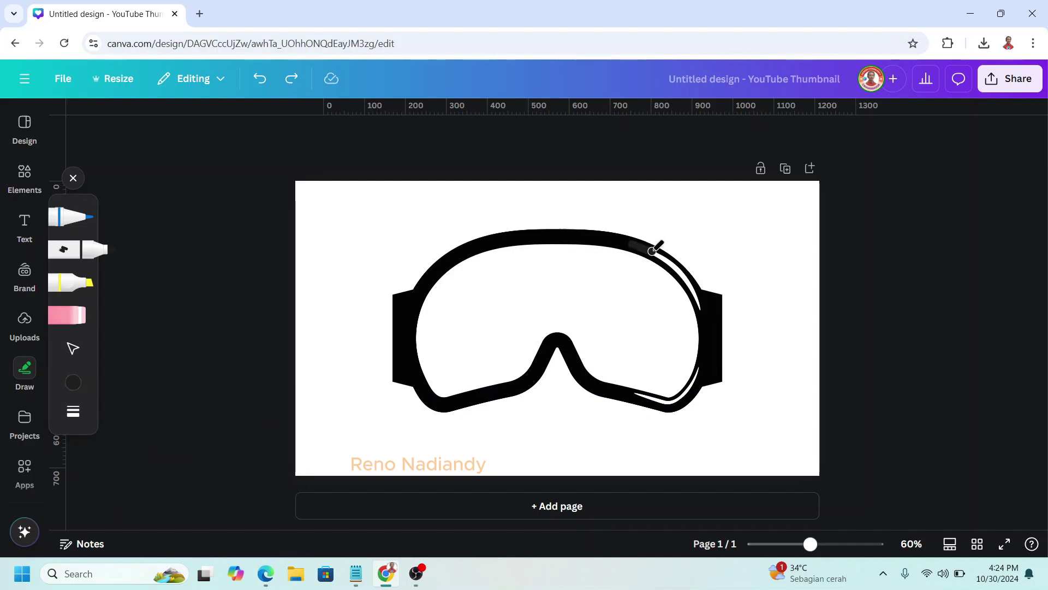
{"action": "left_click_drag", "start_coordinate": [699, 298], "coordinate": [678, 266]}
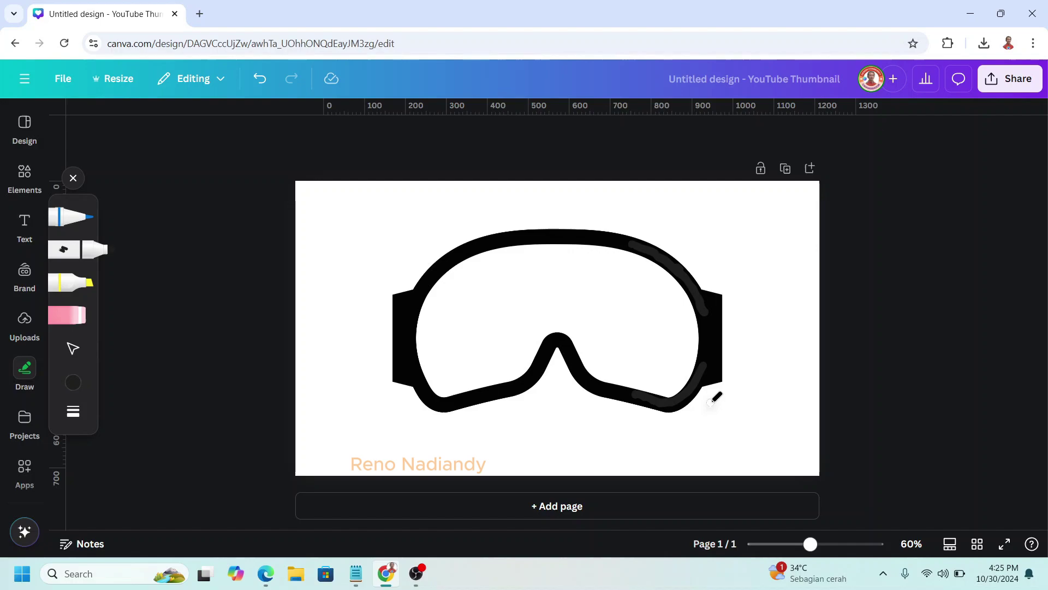
- Download the goggles design as a PNG
{"action": "left_click", "coordinate": [1010, 78]}
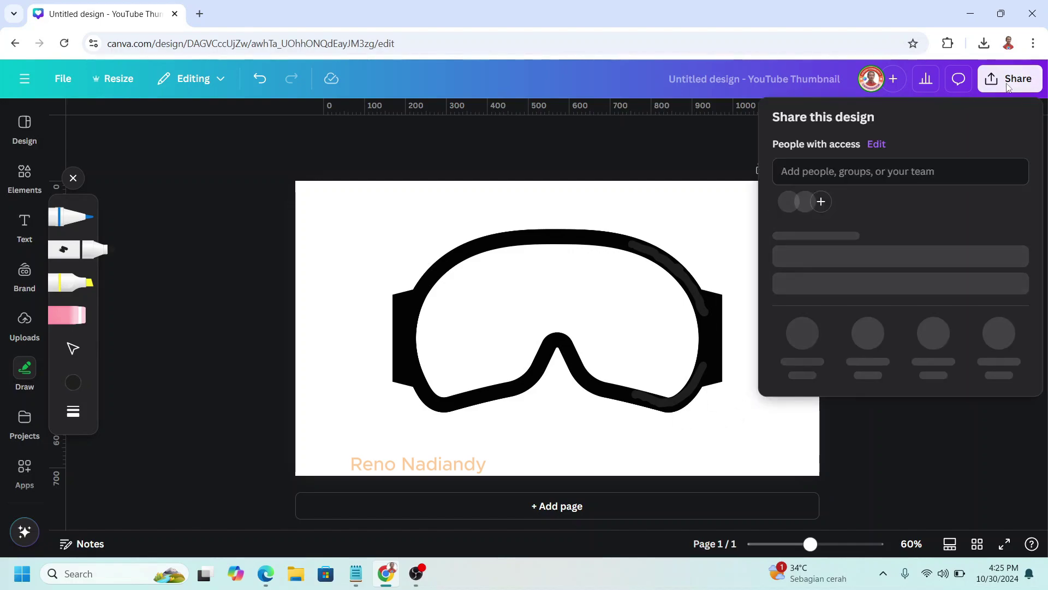
{"action": "left_click", "coordinate": [801, 354]}
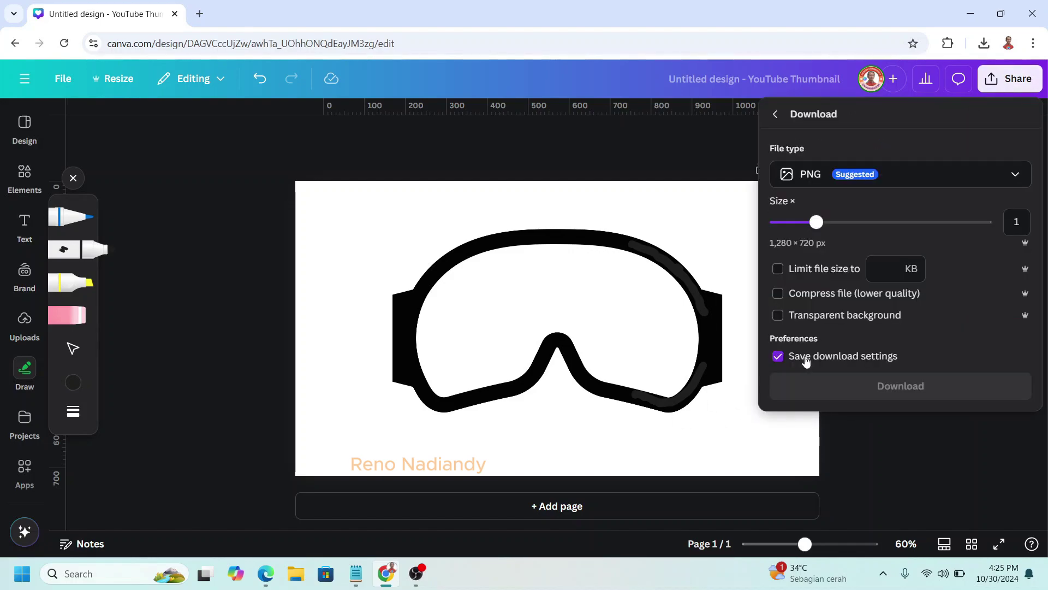
{"action": "left_click", "coordinate": [869, 381]}
- Exit drawing mode, then select and delete all the goggle shapes on the page
{"action": "key", "text": "Escape"}
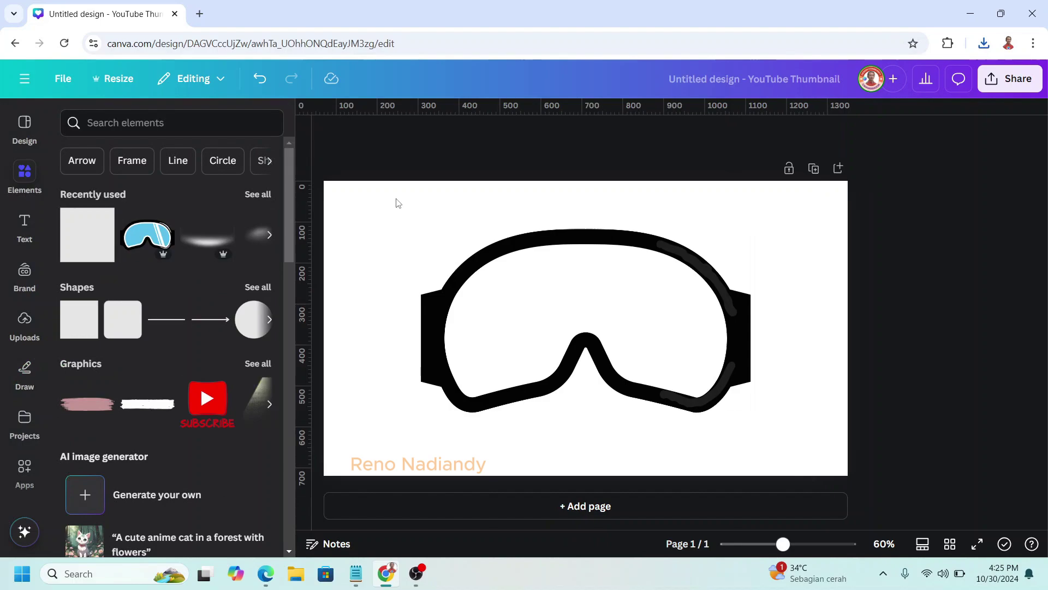
{"action": "mouse_move", "coordinate": [395, 198]}
{"action": "left_mouse_down"}
{"action": "mouse_move", "coordinate": [850, 452]}
{"action": "mouse_move", "coordinate": [899, 497]}
{"action": "left_mouse_up"}
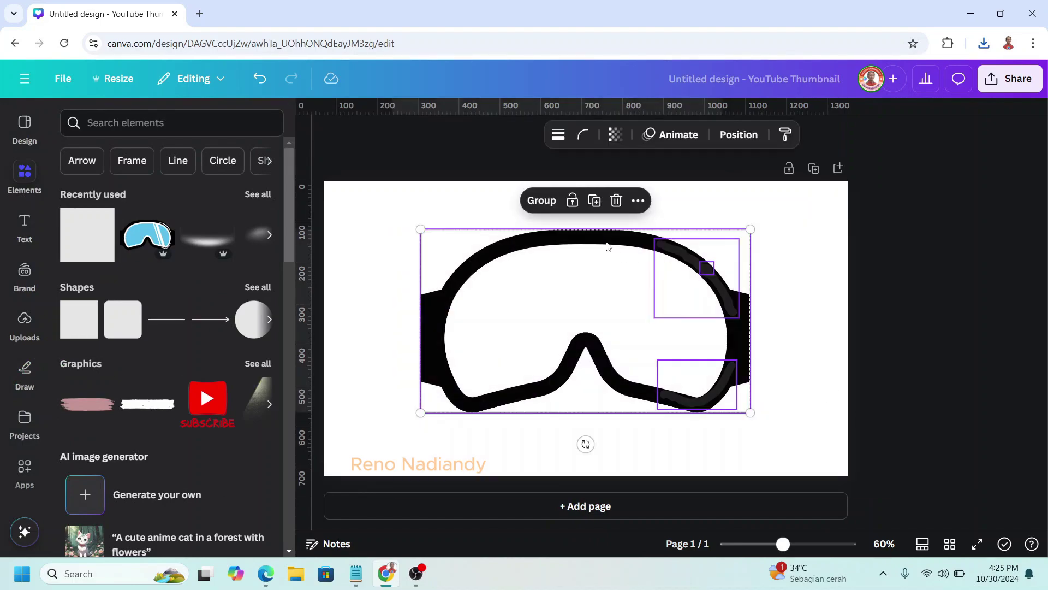
{"action": "left_click", "coordinate": [616, 200]}
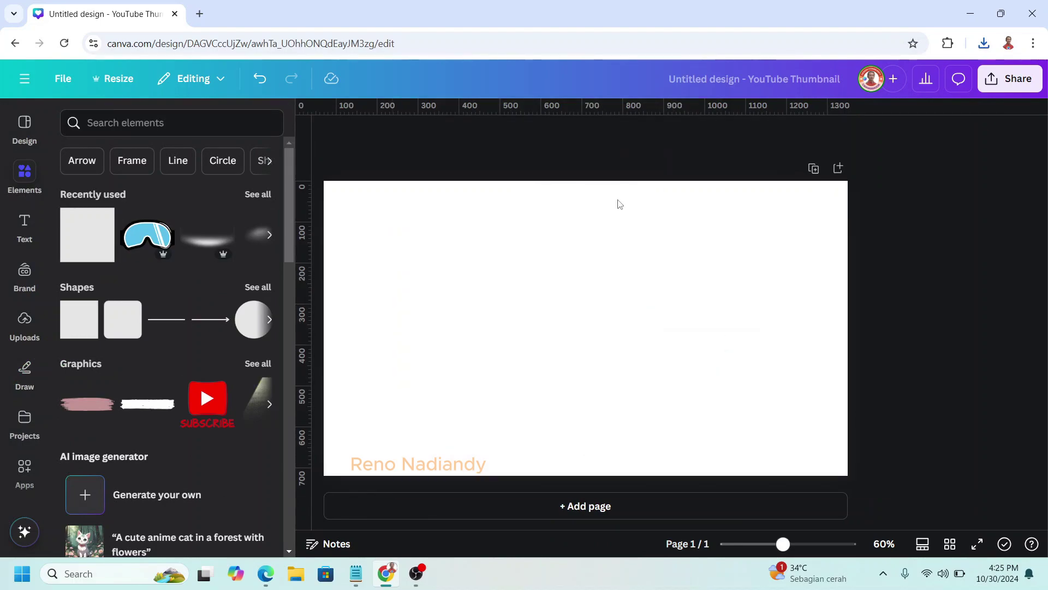
- Place the downloaded goggles PNG on the page and set the page background to teal
{"action": "left_click", "coordinate": [985, 44]}
{"action": "left_click_drag", "start_coordinate": [866, 105], "coordinate": [546, 308]}
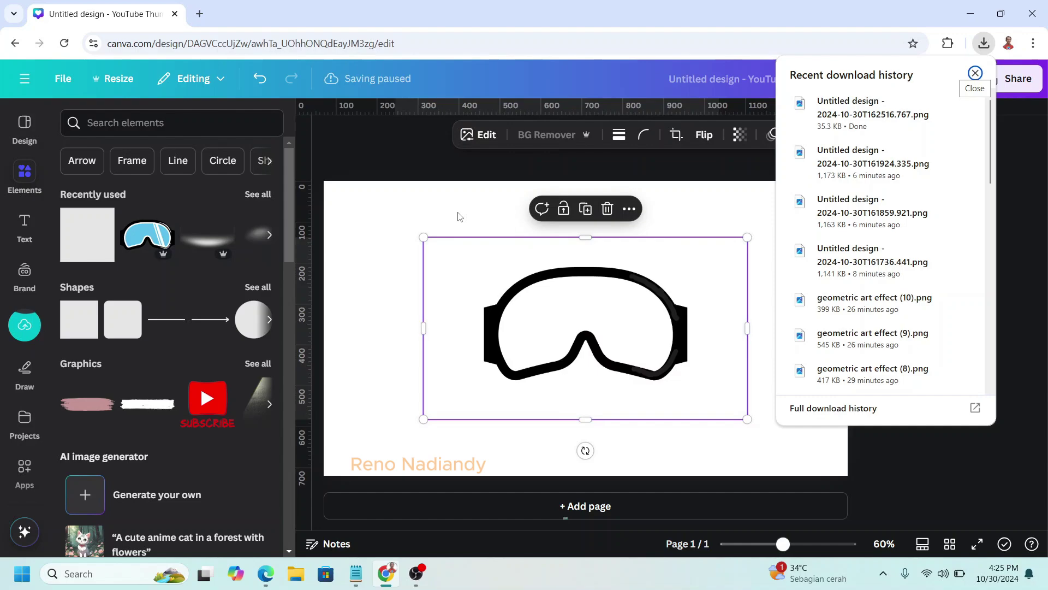
{"action": "left_click", "coordinate": [459, 209]}
{"action": "left_click", "coordinate": [620, 135]}
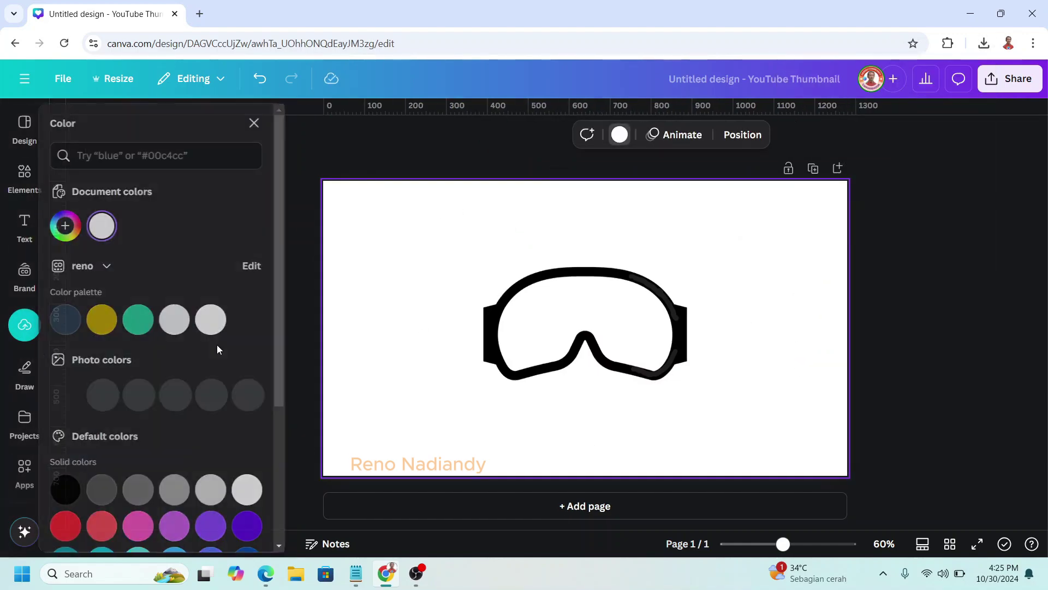
- Remove the goggles image's white background with BG Remover and enlarge it to fill the page
{"action": "left_click", "coordinate": [145, 318]}
{"action": "left_click", "coordinate": [594, 318]}
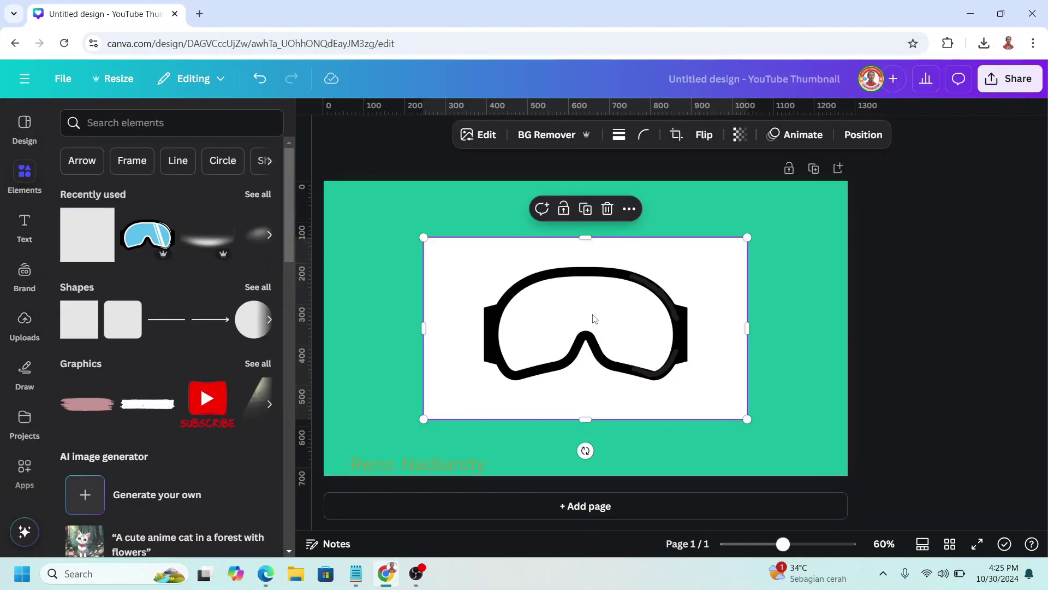
{"action": "left_click", "coordinate": [544, 143]}
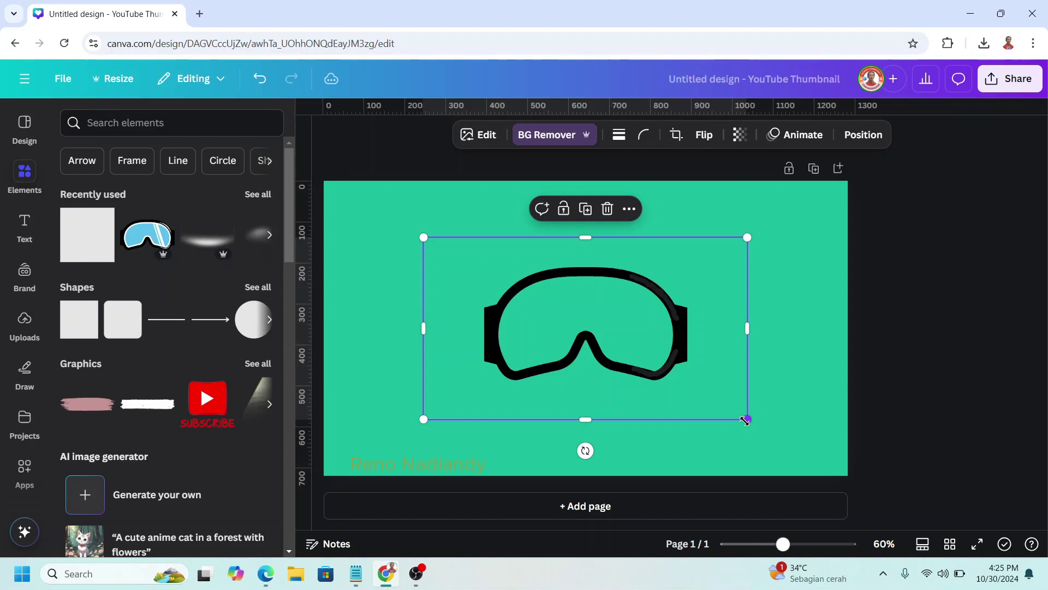
{"action": "left_click_drag", "start_coordinate": [748, 419], "coordinate": [841, 472]}
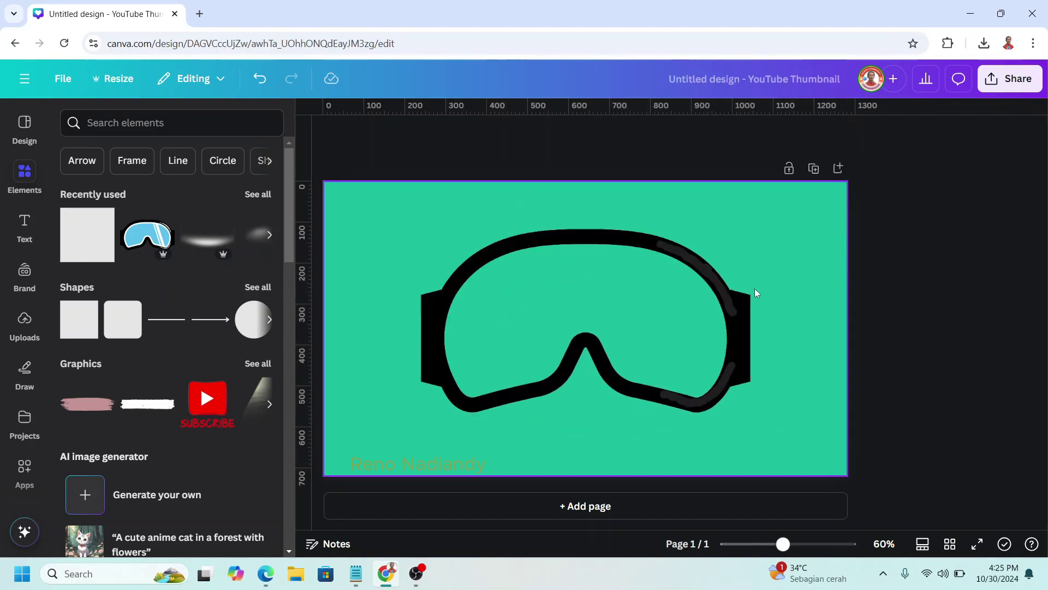
- Add the uploaded skier photo and send it backward behind the goggles
{"action": "left_click", "coordinate": [24, 326]}
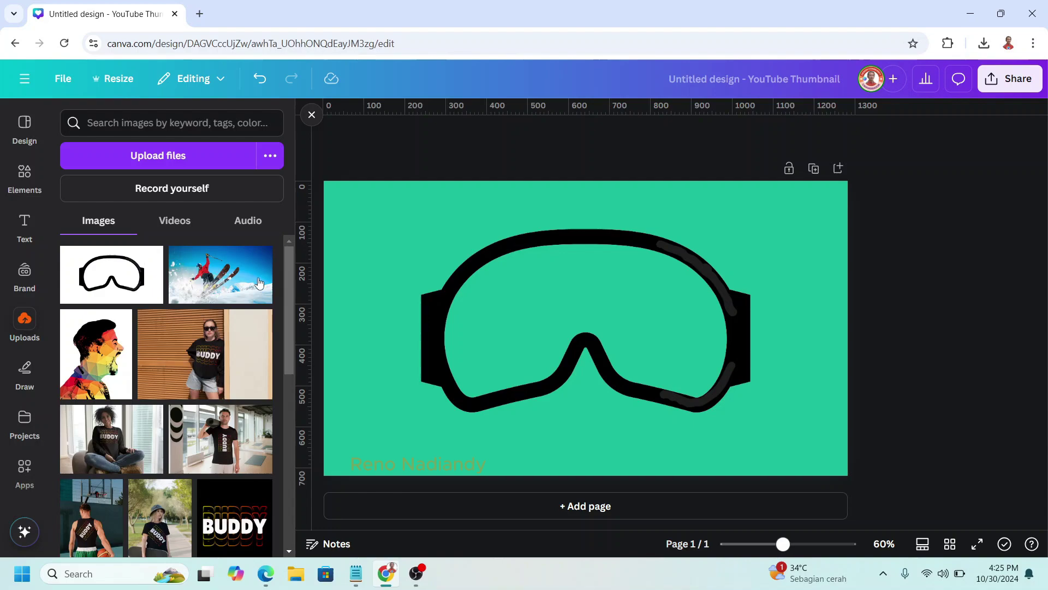
{"action": "left_click", "coordinate": [220, 289]}
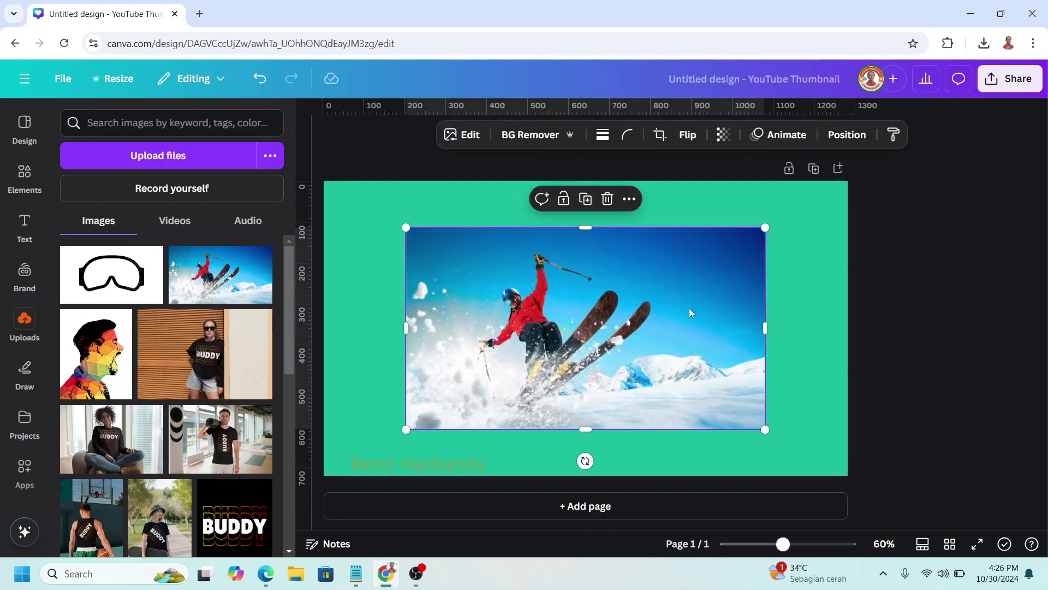
{"action": "right_click", "coordinate": [689, 308]}
{"action": "mouse_move", "coordinate": [747, 266]}
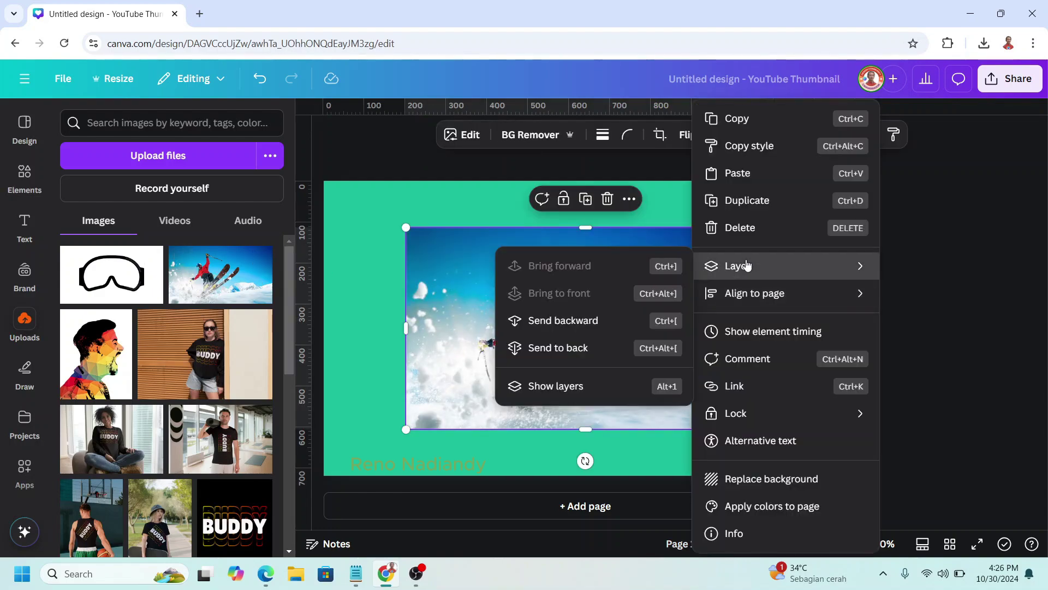
{"action": "left_click", "coordinate": [569, 347]}
- Resize the skier photo so it fits within the goggle lenses
{"action": "left_click_drag", "start_coordinate": [765, 430], "coordinate": [745, 418]}
{"action": "left_click_drag", "start_coordinate": [406, 418], "coordinate": [433, 409]}
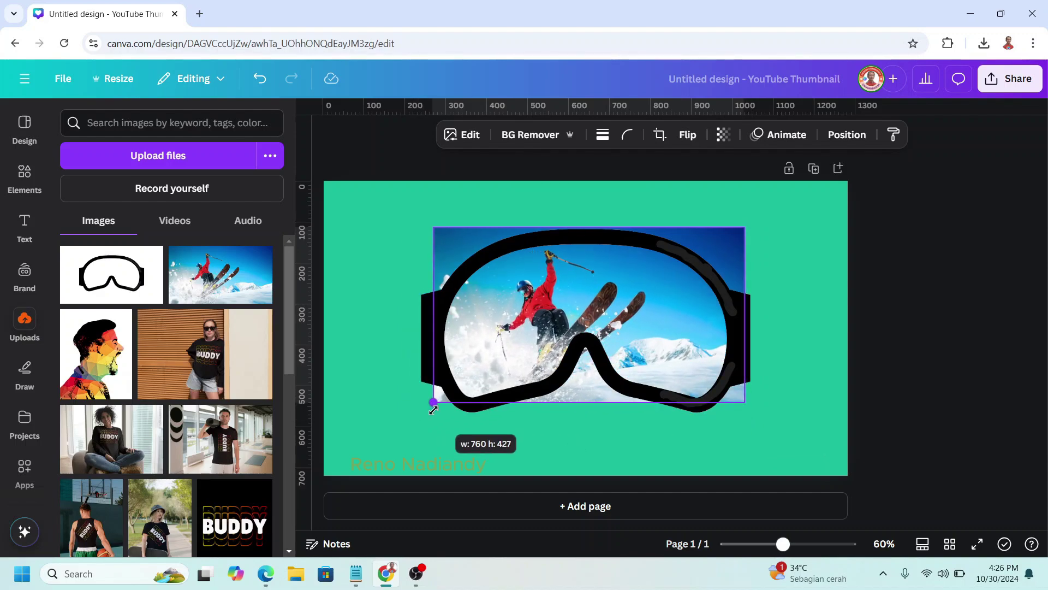
{"action": "left_click_drag", "start_coordinate": [745, 227], "coordinate": [737, 231]}
{"action": "left_click", "coordinate": [17, 176]}
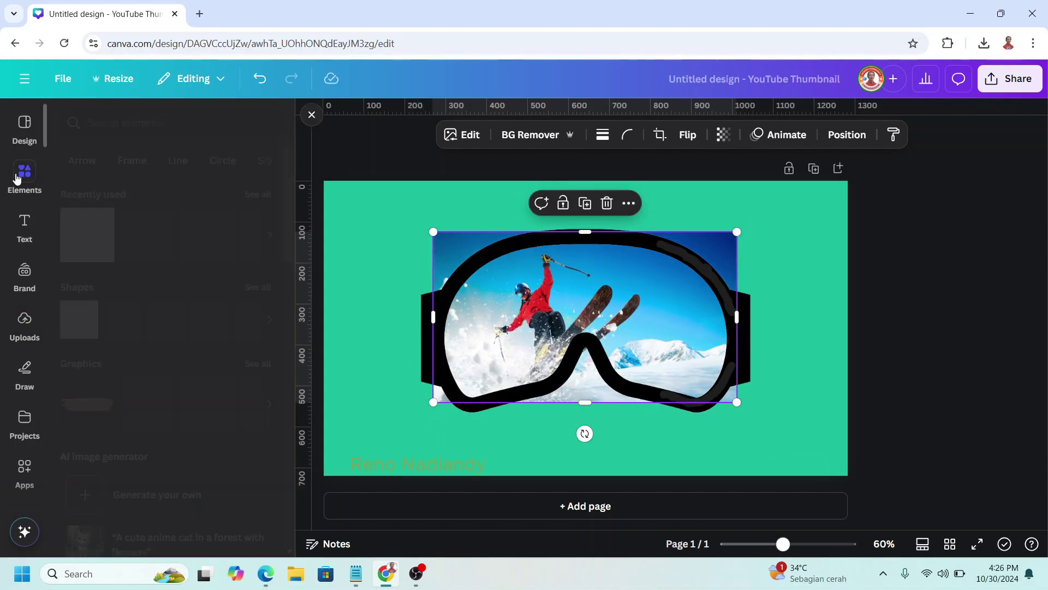
- Add a White Gradient streak at about 143° across the top lens, and duplicate it onto the right lens
{"action": "left_click", "coordinate": [223, 221]}
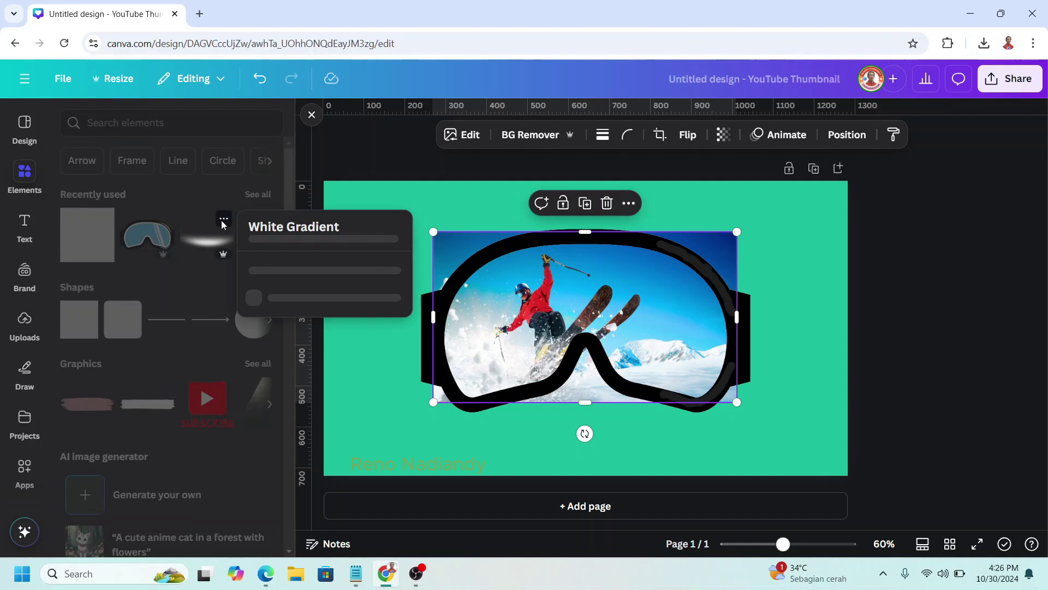
{"action": "left_click", "coordinate": [206, 245]}
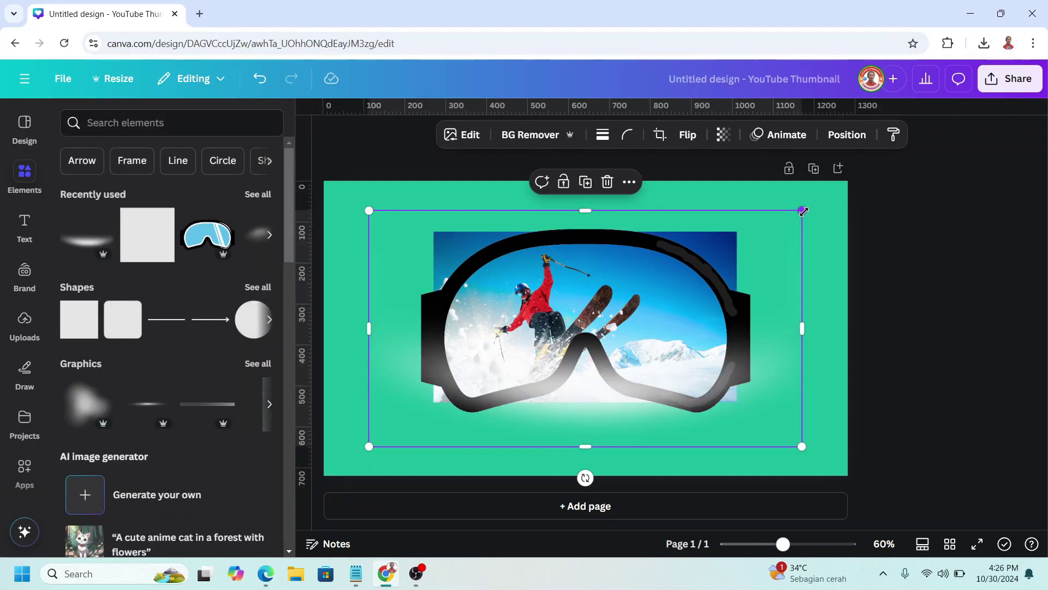
{"action": "left_click_drag", "start_coordinate": [801, 212], "coordinate": [519, 363]}
{"action": "left_click_drag", "start_coordinate": [463, 416], "coordinate": [636, 284]}
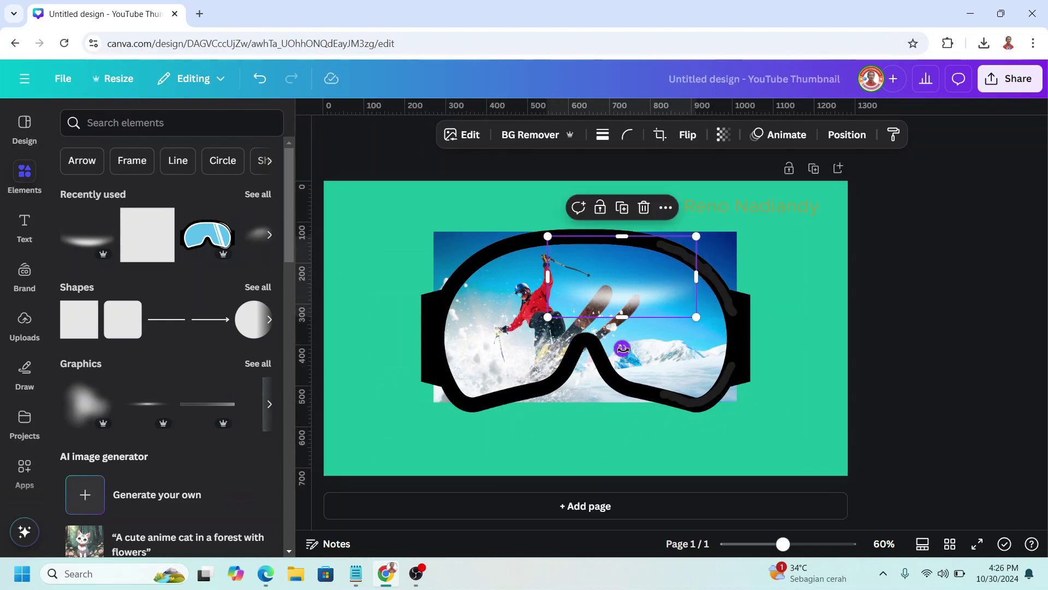
{"action": "left_click_drag", "start_coordinate": [623, 349], "coordinate": [588, 212]}
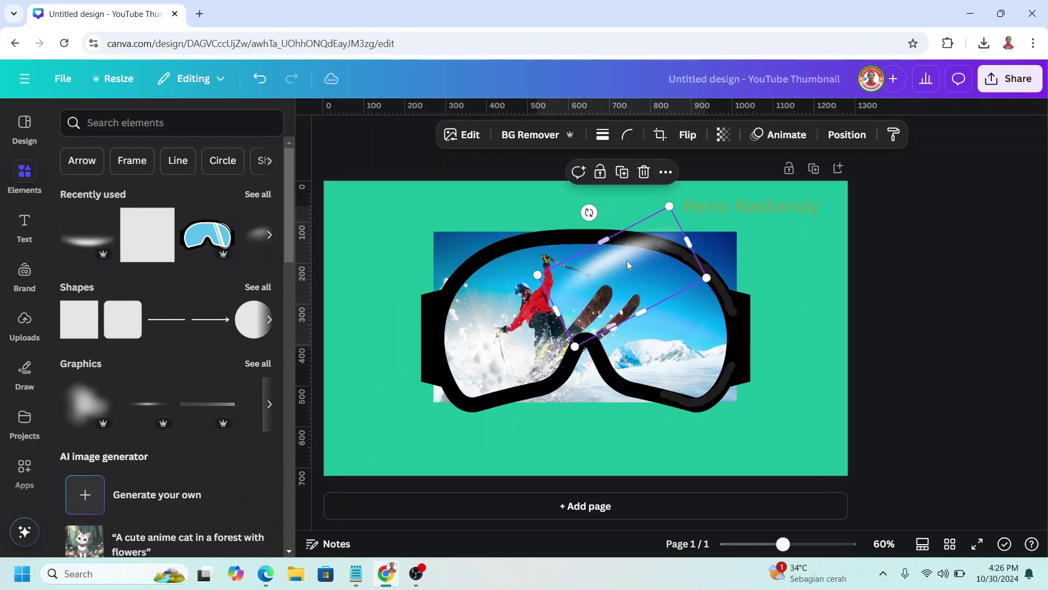
{"action": "left_click_drag", "start_coordinate": [604, 265], "coordinate": [588, 277]}
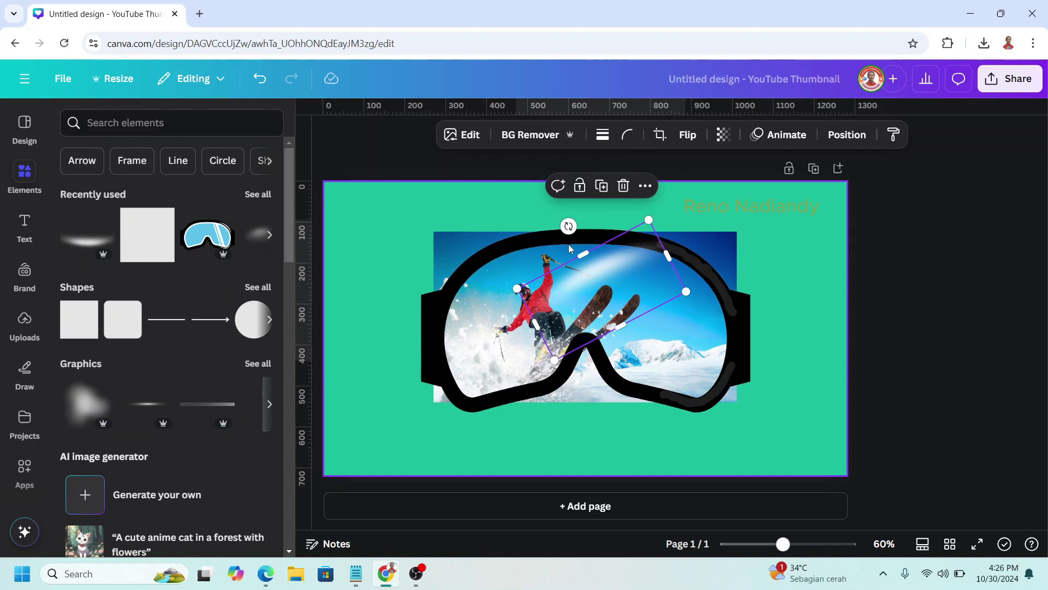
{"action": "left_click_drag", "start_coordinate": [566, 224], "coordinate": [544, 233]}
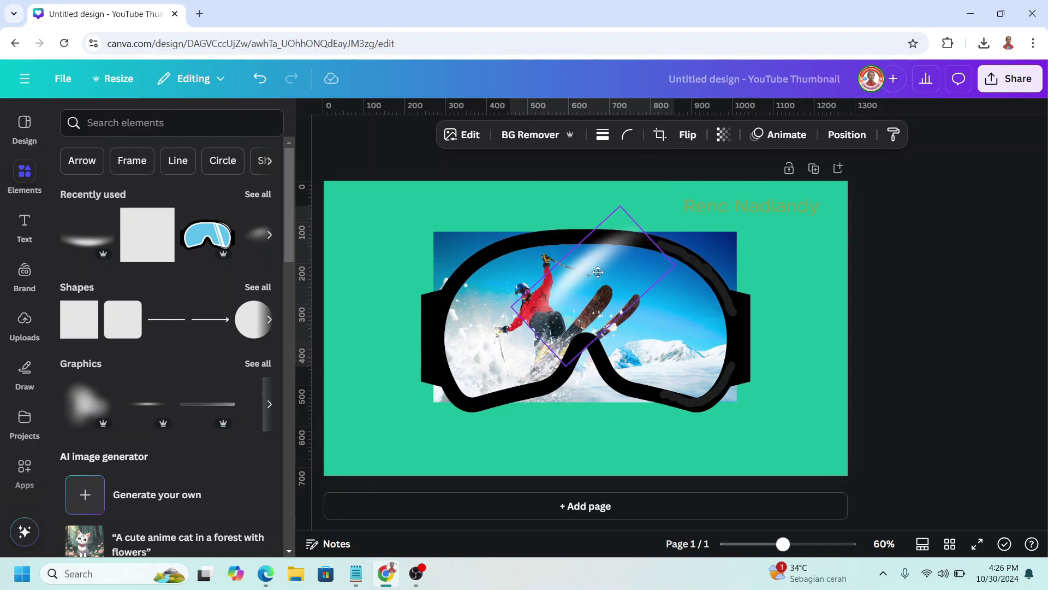
{"action": "left_click", "coordinate": [595, 172]}
{"action": "left_click_drag", "start_coordinate": [600, 278], "coordinate": [676, 293]}
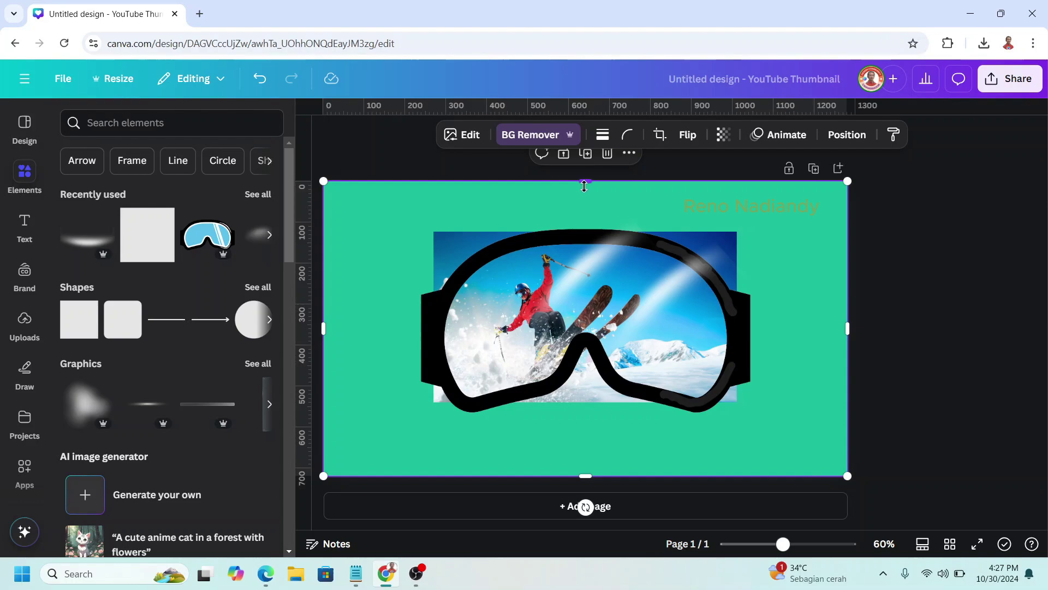
- Change the page background colour from teal to white
{"action": "left_click", "coordinate": [672, 201]}
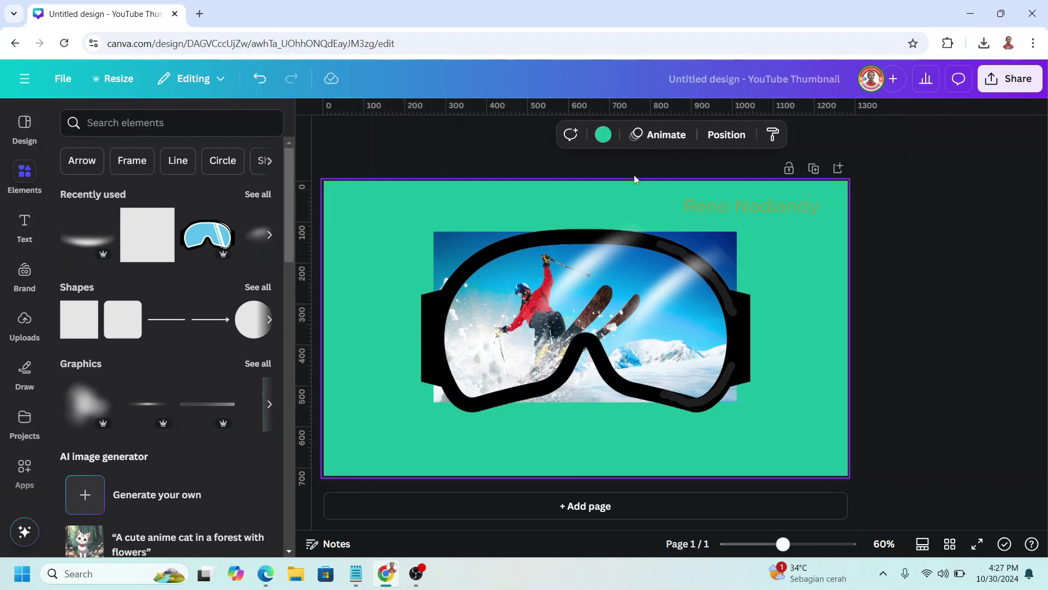
{"action": "left_click", "coordinate": [604, 135]}
{"action": "left_click", "coordinate": [220, 320]}
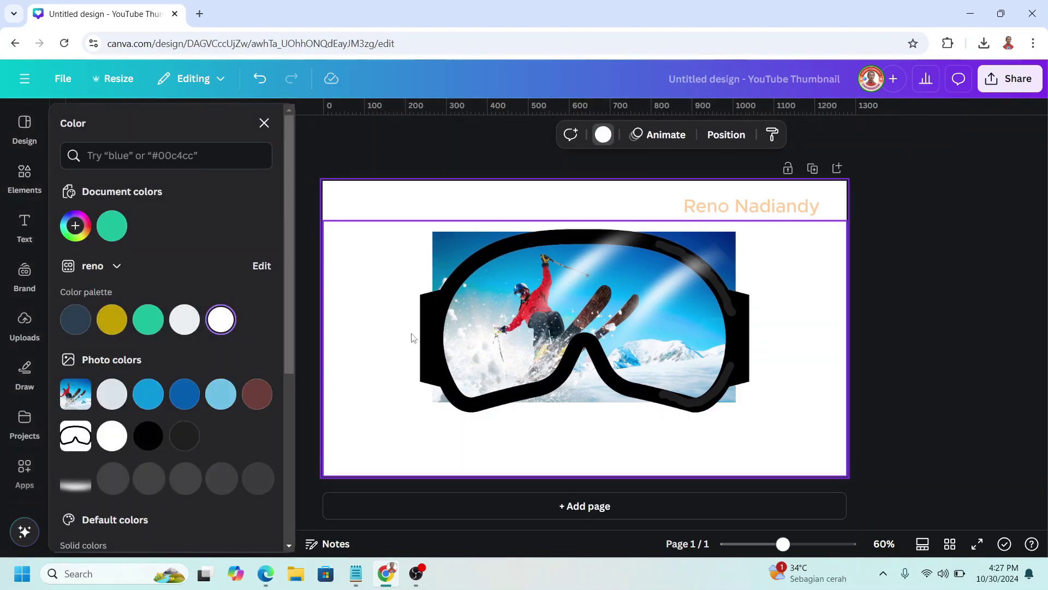
- Paint a white weight-62 marker border along the goggles' rim and lower-right edge
{"action": "left_click", "coordinate": [27, 375]}
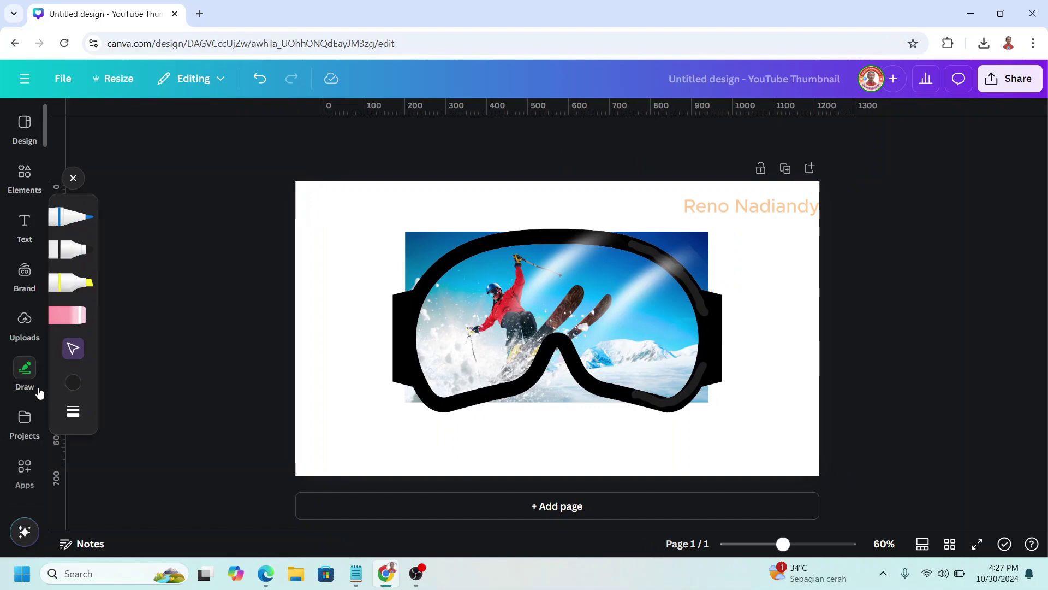
{"action": "left_click", "coordinate": [75, 386]}
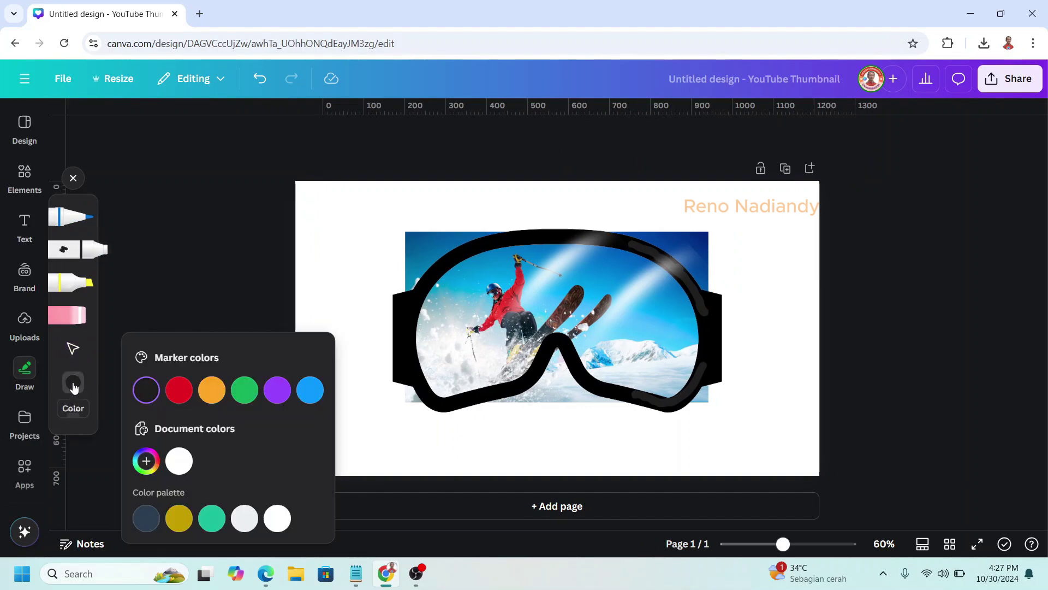
{"action": "left_click", "coordinate": [180, 462]}
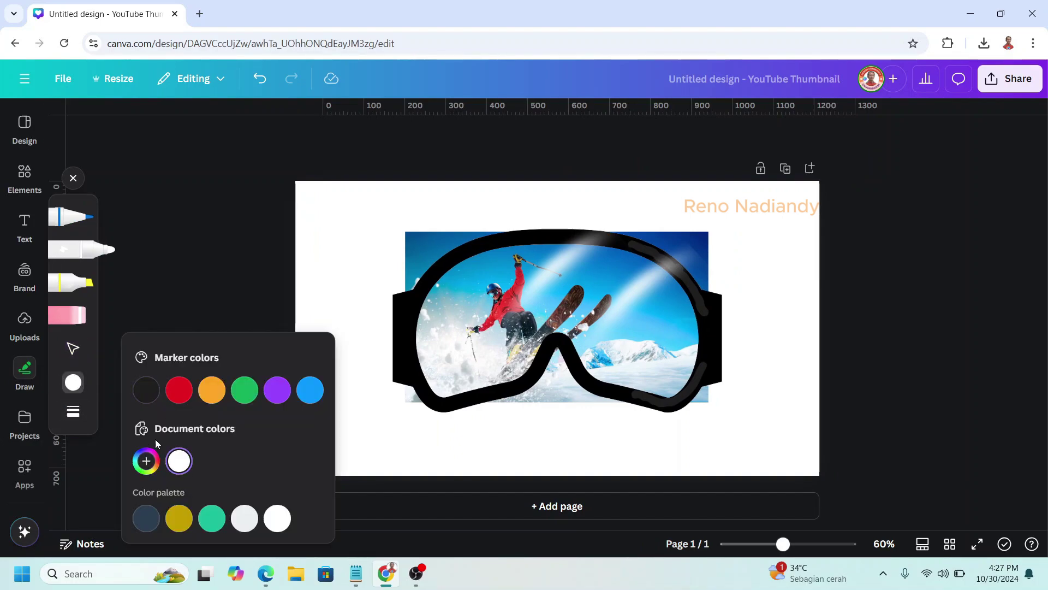
{"action": "left_click", "coordinate": [74, 410]}
{"action": "left_click_drag", "start_coordinate": [159, 431], "coordinate": [209, 431]}
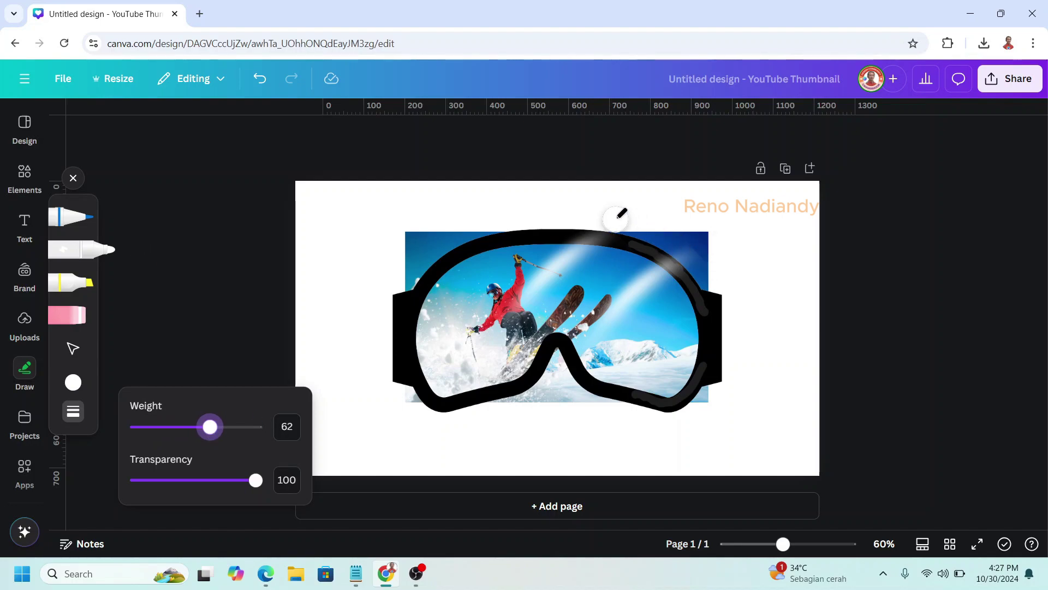
{"action": "mouse_move", "coordinate": [618, 218]}
{"action": "left_mouse_down"}
{"action": "mouse_move", "coordinate": [707, 281]}
{"action": "mouse_move", "coordinate": [703, 231]}
{"action": "mouse_move", "coordinate": [687, 228]}
{"action": "mouse_move", "coordinate": [704, 257]}
{"action": "left_mouse_up"}
{"action": "mouse_move", "coordinate": [729, 374]}
{"action": "left_mouse_down"}
{"action": "mouse_move", "coordinate": [701, 406]}
{"action": "mouse_move", "coordinate": [647, 435]}
{"action": "mouse_move", "coordinate": [641, 413]}
{"action": "mouse_move", "coordinate": [575, 387]}
{"action": "mouse_move", "coordinate": [557, 356]}
{"action": "mouse_move", "coordinate": [520, 402]}
{"action": "mouse_move", "coordinate": [559, 400]}
{"action": "mouse_move", "coordinate": [427, 437]}
{"action": "mouse_move", "coordinate": [408, 398]}
{"action": "mouse_move", "coordinate": [397, 286]}
{"action": "mouse_move", "coordinate": [412, 258]}
{"action": "mouse_move", "coordinate": [473, 226]}
{"action": "mouse_move", "coordinate": [421, 268]}
{"action": "left_mouse_up"}
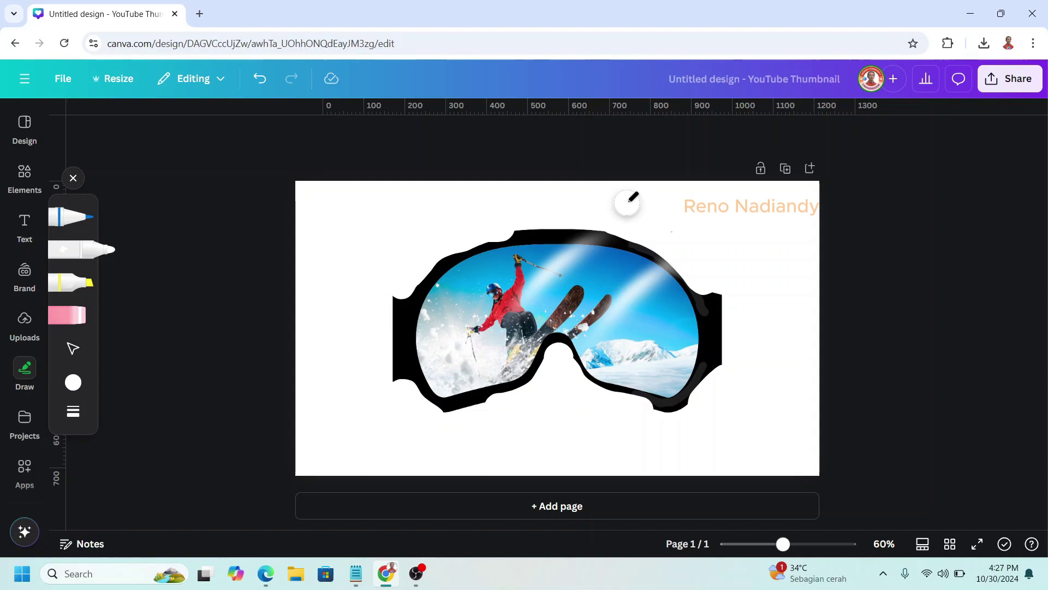
- In the Layers list, drag the goggles frame layer to the top, above the photo layers
{"action": "left_click", "coordinate": [22, 176]}
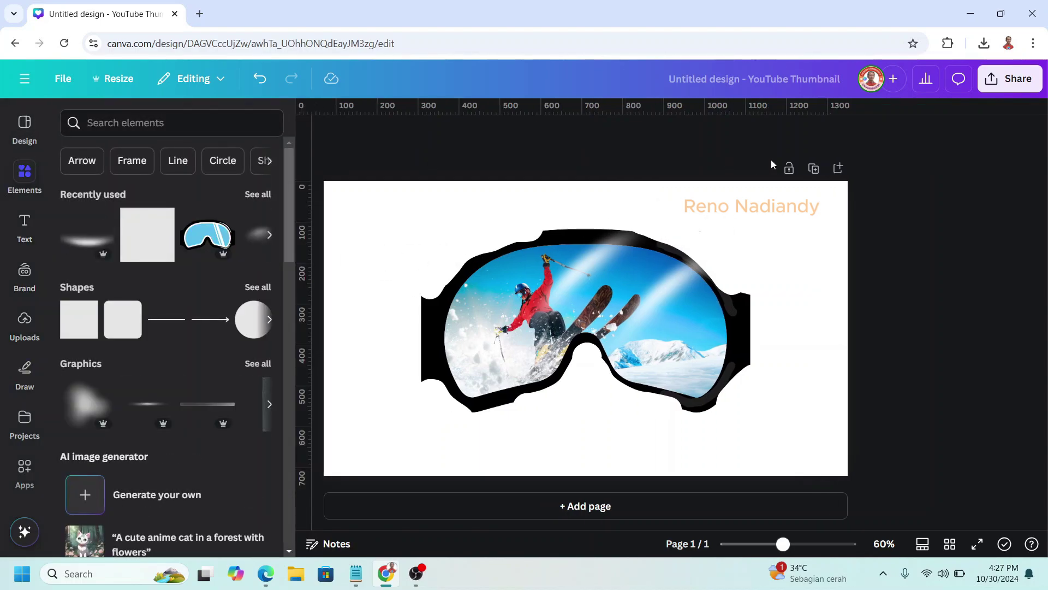
{"action": "left_click", "coordinate": [624, 260]}
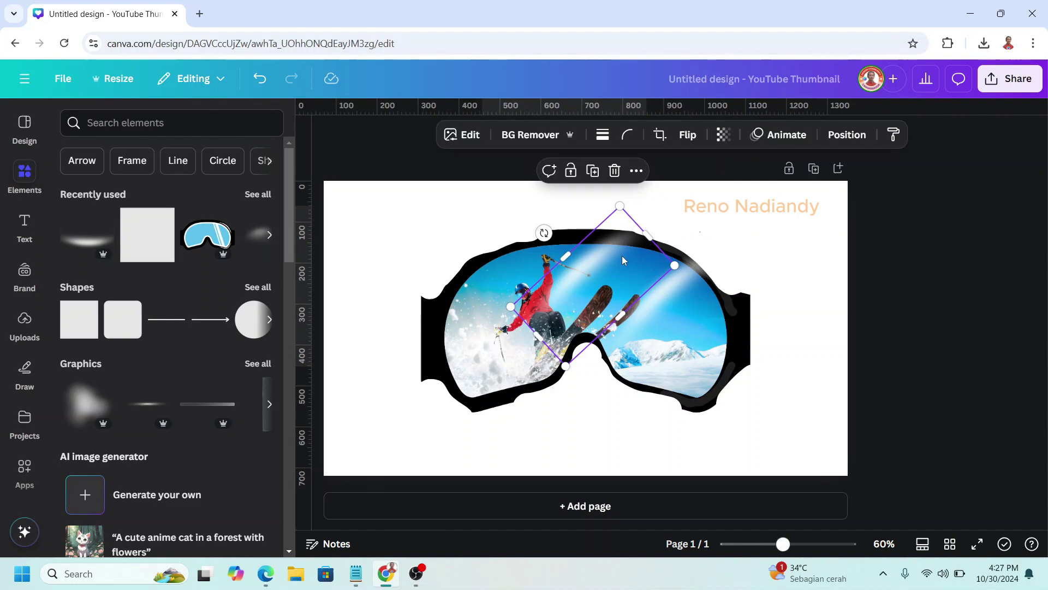
{"action": "left_click", "coordinate": [848, 135]}
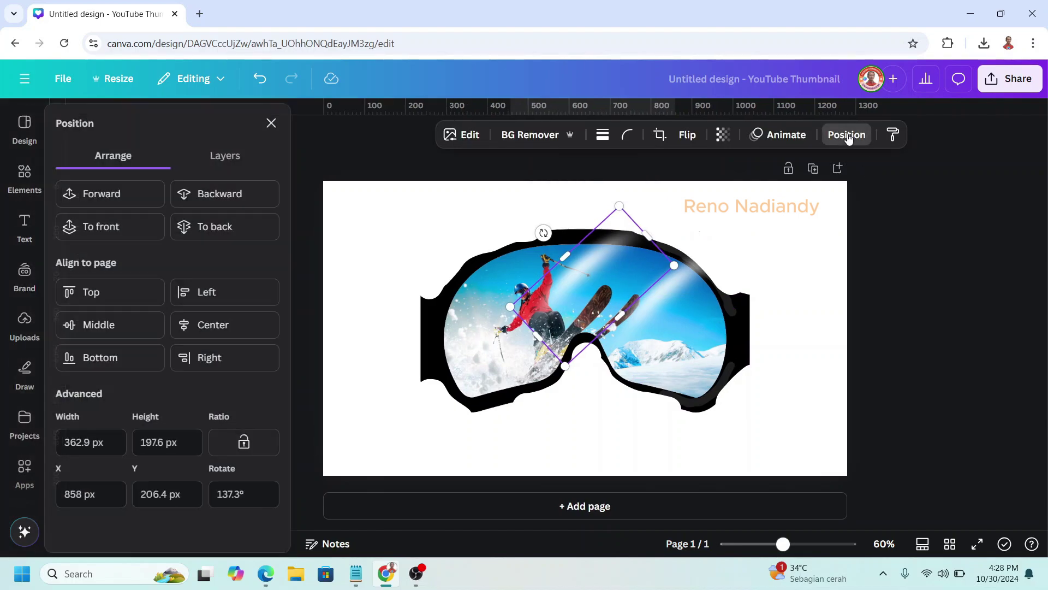
{"action": "left_click", "coordinate": [234, 171]}
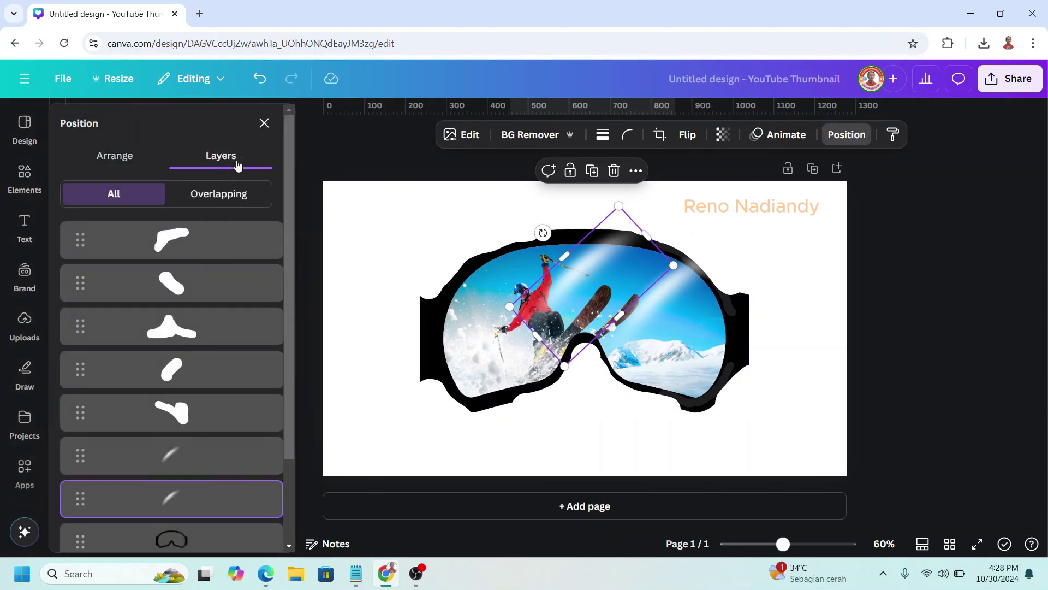
{"action": "scroll", "coordinate": [203, 437], "scroll_direction": "down", "scroll_amount": 1}
{"action": "scroll", "coordinate": [208, 464], "scroll_direction": "down", "scroll_amount": 1}
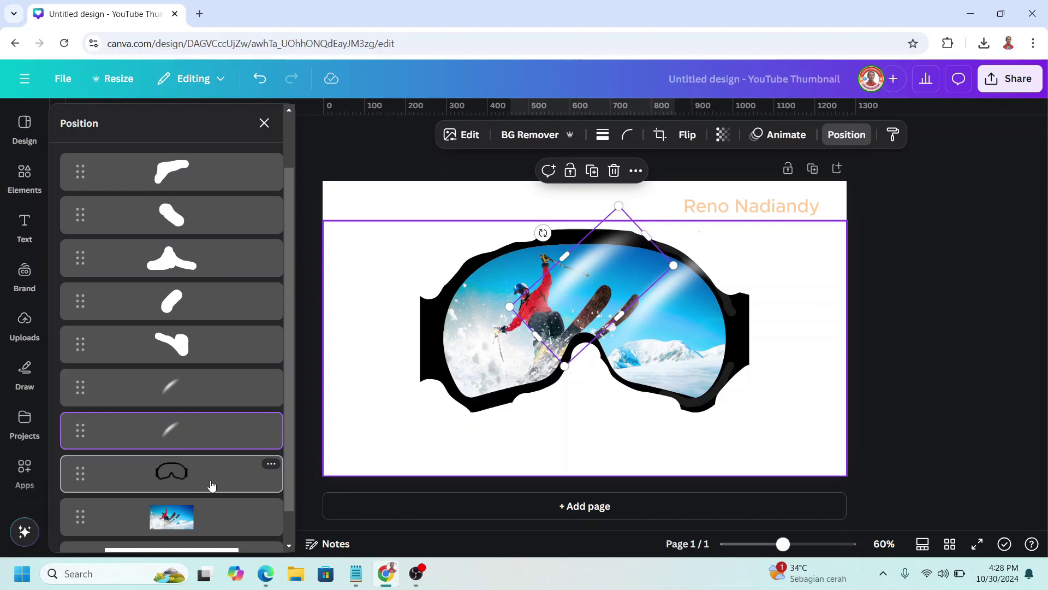
{"action": "left_click_drag", "start_coordinate": [202, 473], "coordinate": [203, 164]}
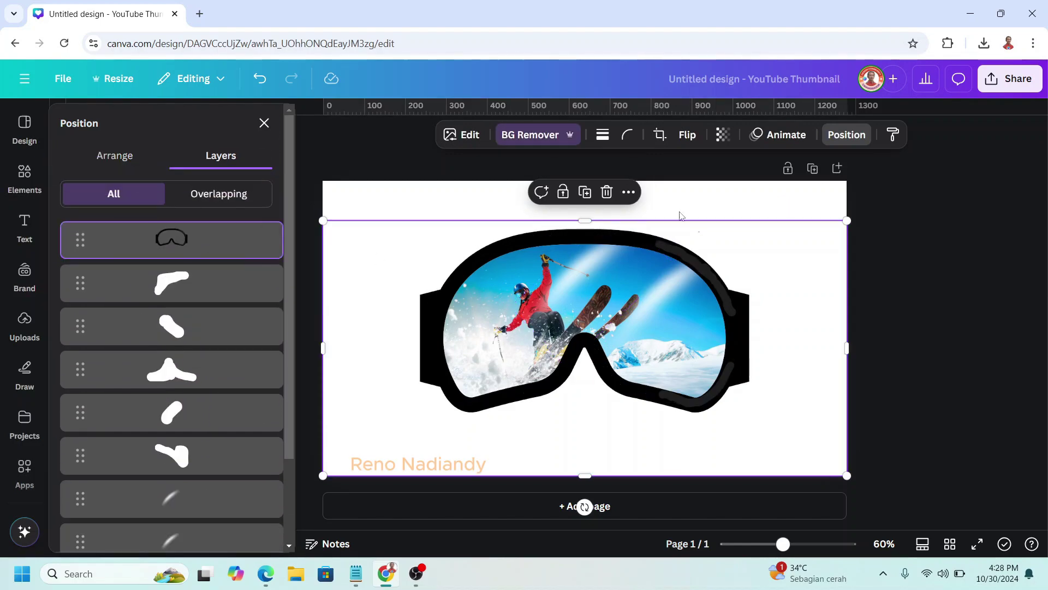
- Download the finished goggles thumbnail as a 1280 × 720 px PNG file
{"action": "left_click", "coordinate": [1015, 80]}
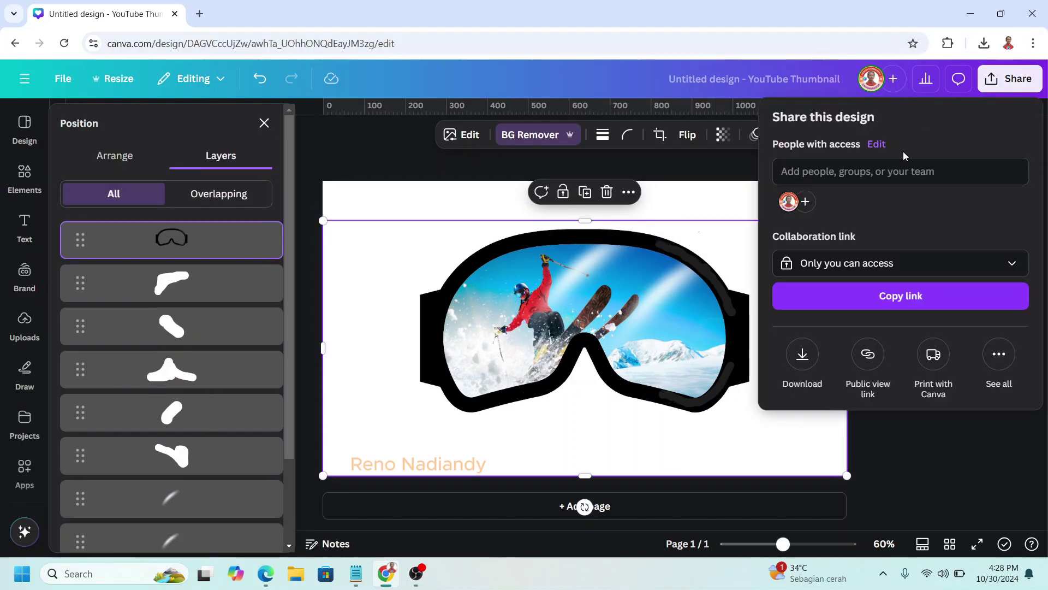
{"action": "left_click", "coordinate": [803, 355]}
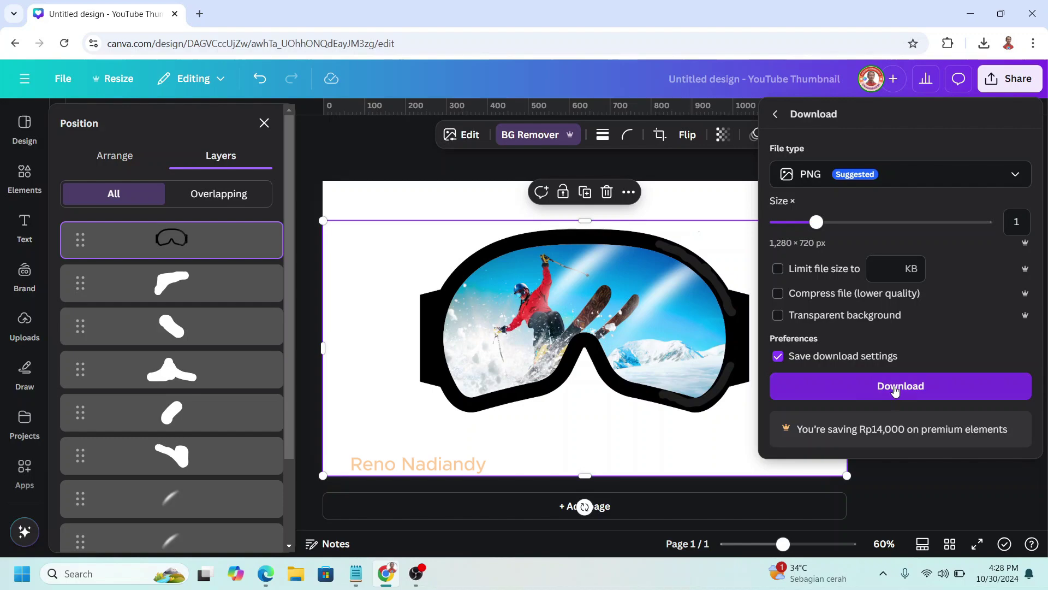
{"action": "left_click", "coordinate": [896, 388]}
{"action": "left_click", "coordinate": [709, 336]}
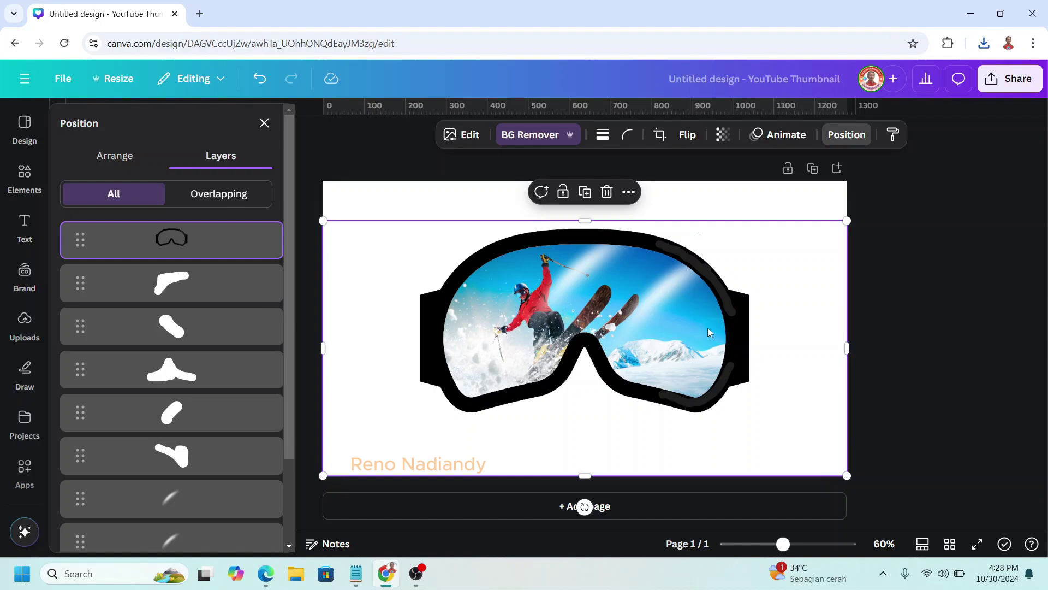
- Add a second page and place the downloaded goggles PNG onto it
{"action": "left_click", "coordinate": [837, 168]}
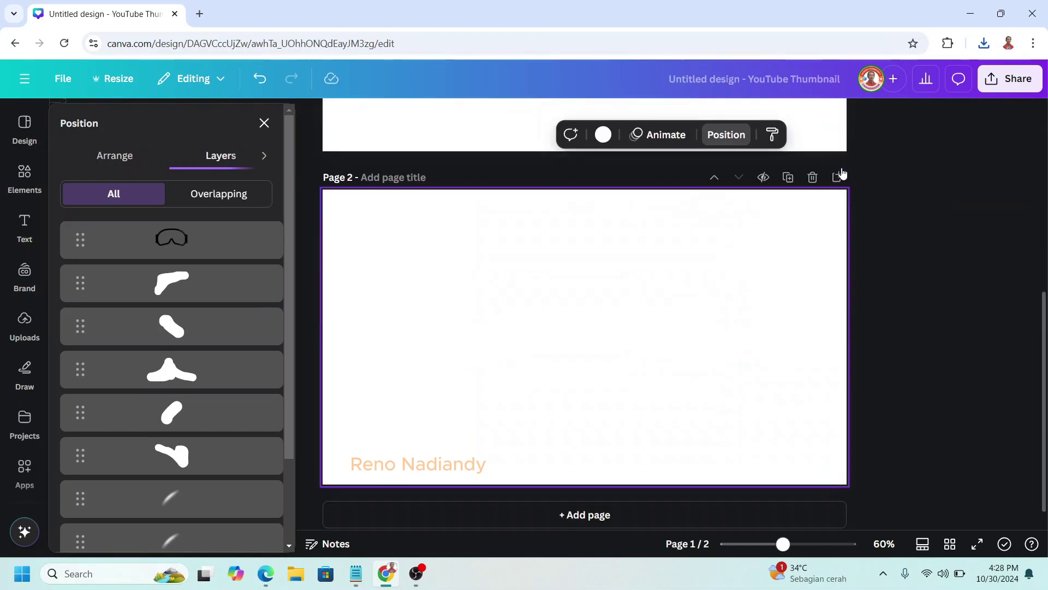
{"action": "left_click", "coordinate": [985, 44]}
{"action": "left_click_drag", "start_coordinate": [874, 107], "coordinate": [605, 343]}
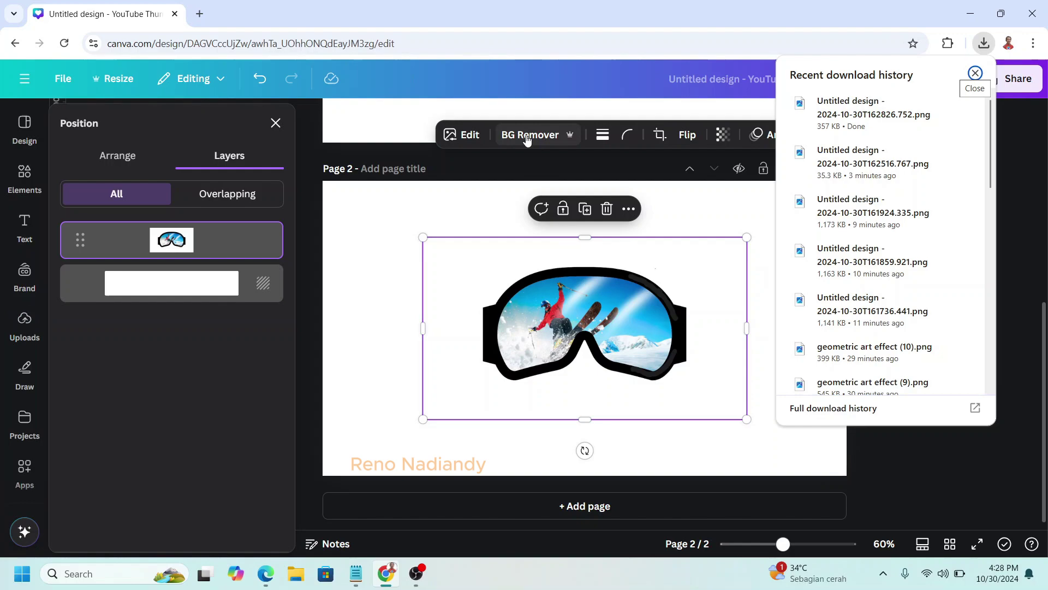
- Remove the goggles image's background and enlarge it to fill page 2
{"action": "left_click", "coordinate": [527, 138]}
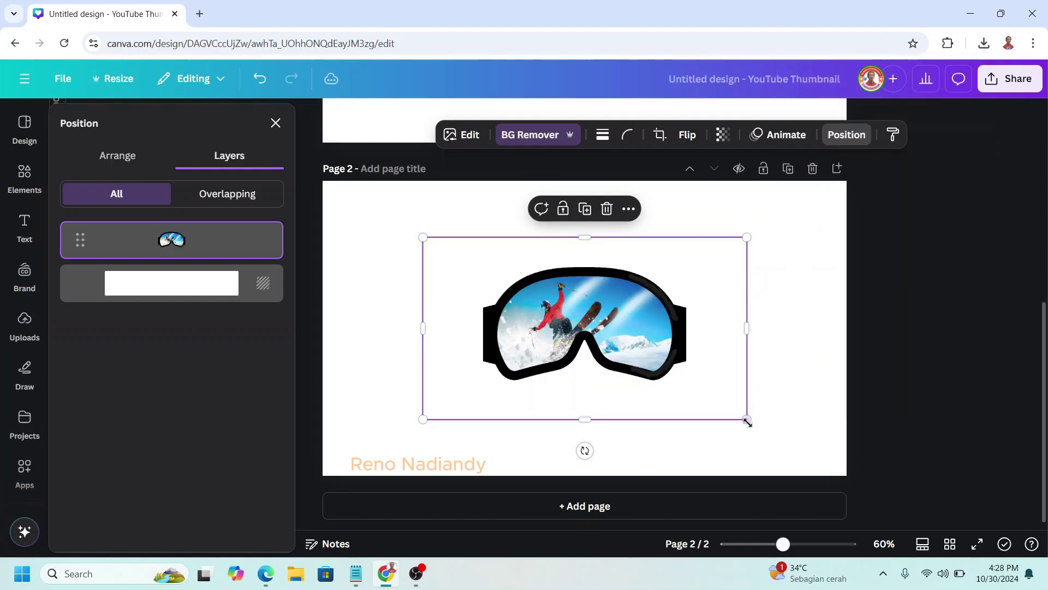
{"action": "left_click_drag", "start_coordinate": [747, 421], "coordinate": [836, 485]}
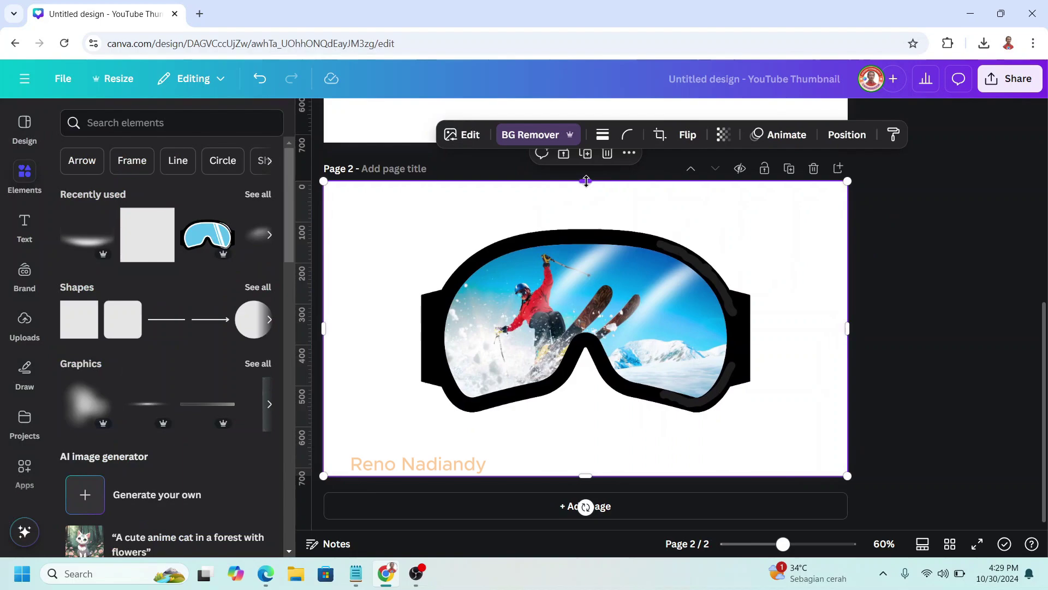
{"action": "left_click_drag", "start_coordinate": [586, 185], "coordinate": [590, 210]}
- Set page 2's background to the silver gradient, then stretch the goggles image's top edge back up
{"action": "left_click", "coordinate": [675, 207]}
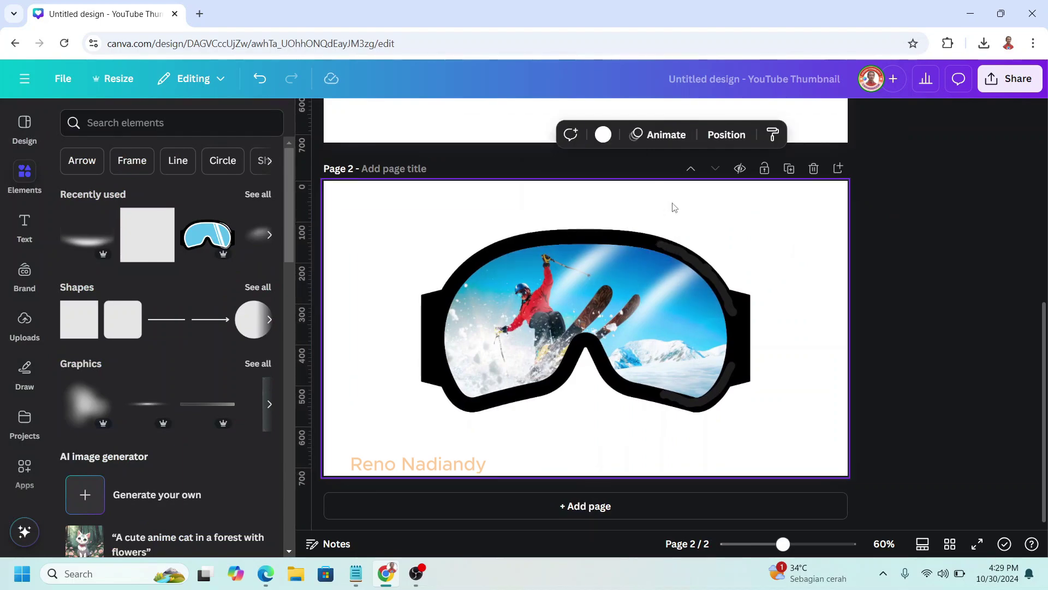
{"action": "left_click", "coordinate": [603, 134]}
{"action": "scroll", "coordinate": [217, 373], "scroll_direction": "down", "scroll_amount": 4}
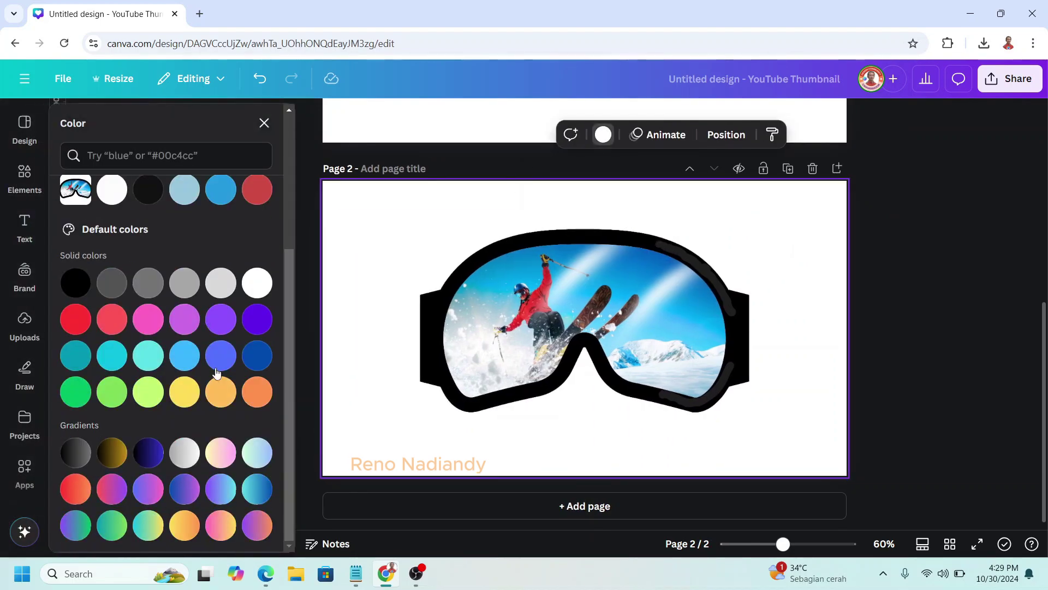
{"action": "left_click", "coordinate": [185, 453]}
{"action": "left_click", "coordinate": [586, 210]}
{"action": "left_click_drag", "start_coordinate": [586, 211], "coordinate": [586, 185]}
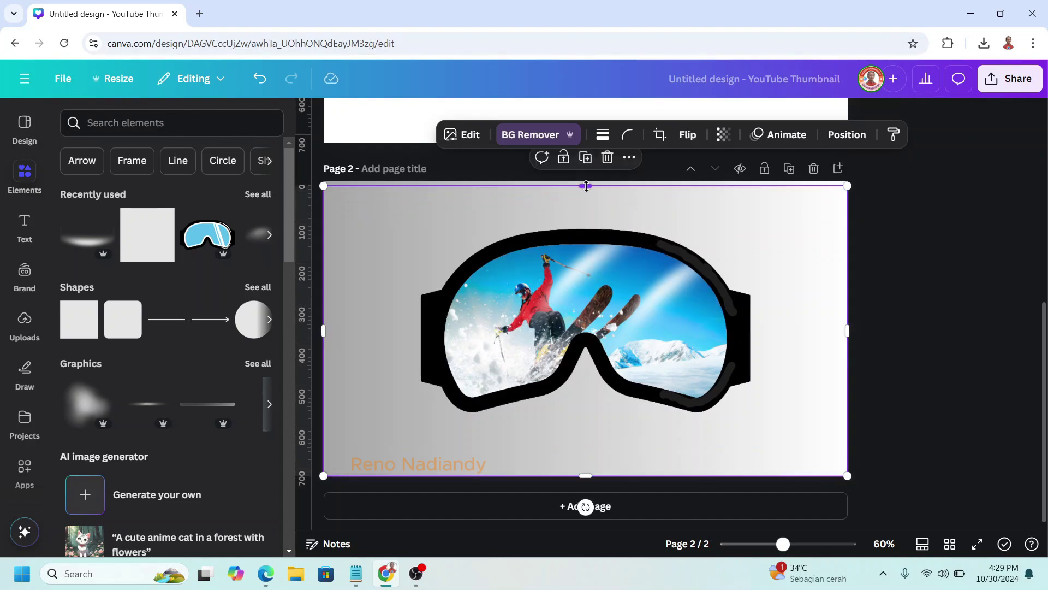
- Give the goggles image a white (#FFFFFF) Outline shadow with size around 32
{"action": "left_click", "coordinate": [461, 134]}
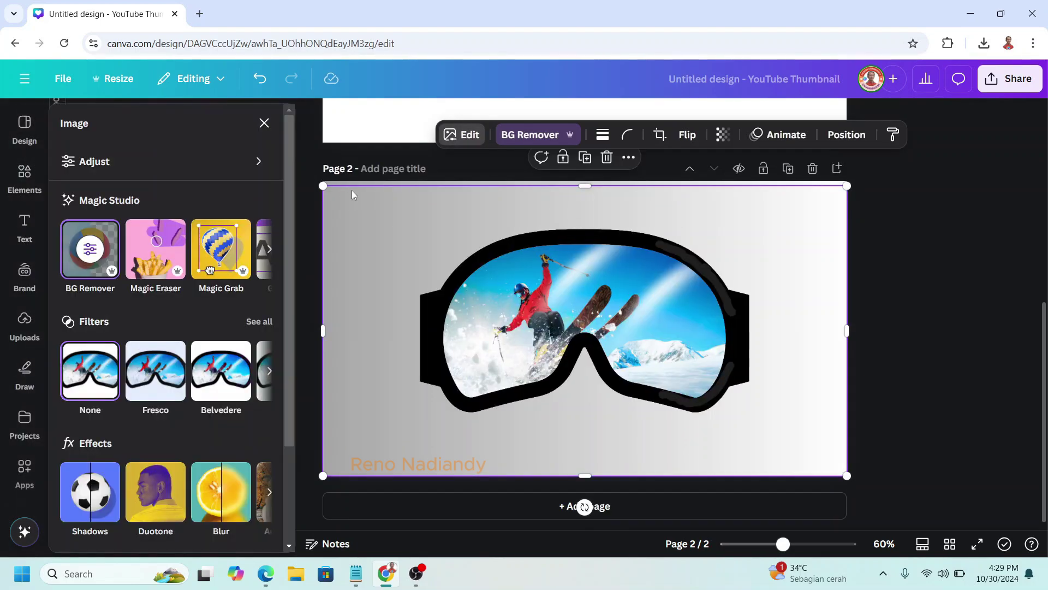
{"action": "left_click", "coordinate": [83, 502]}
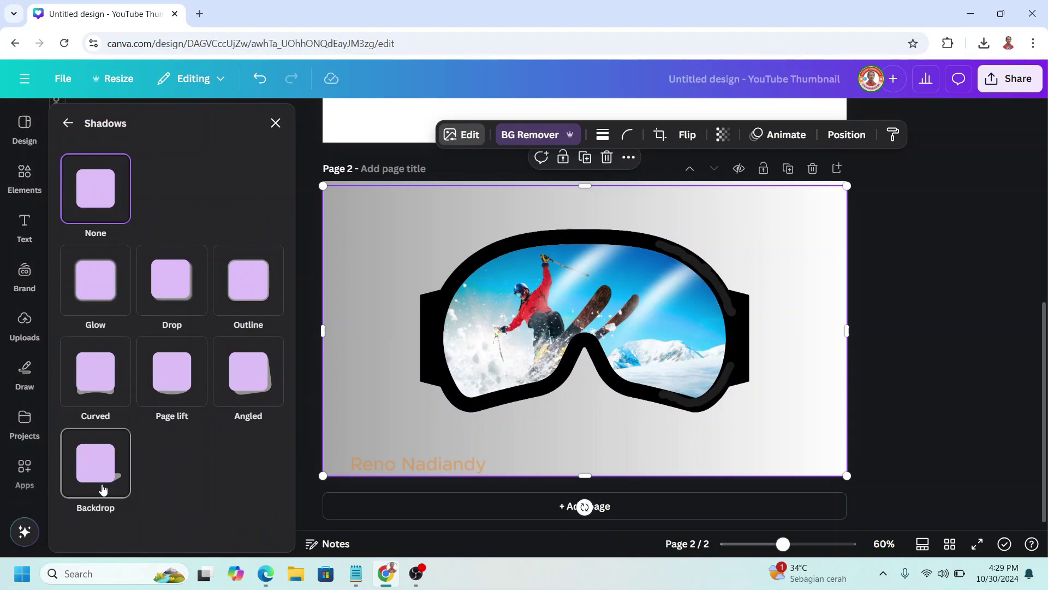
{"action": "left_click", "coordinate": [249, 286]}
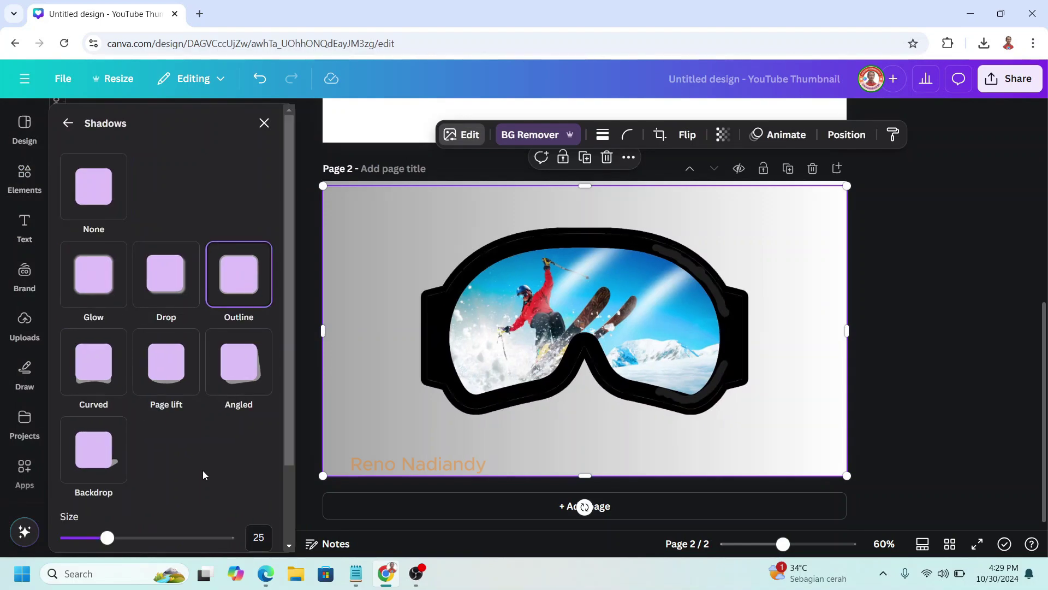
{"action": "scroll", "coordinate": [202, 472], "scroll_direction": "down", "scroll_amount": 2}
{"action": "left_click", "coordinate": [261, 476]}
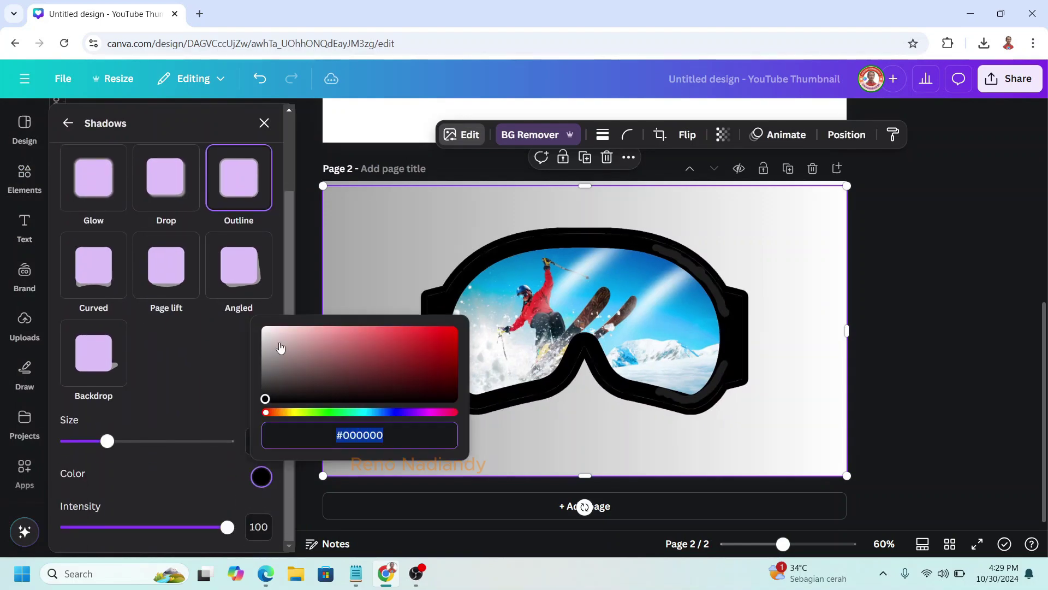
{"action": "left_click_drag", "start_coordinate": [280, 348], "coordinate": [264, 328]}
{"action": "left_click_drag", "start_coordinate": [109, 443], "coordinate": [116, 443]}
{"action": "left_click", "coordinate": [62, 129]}
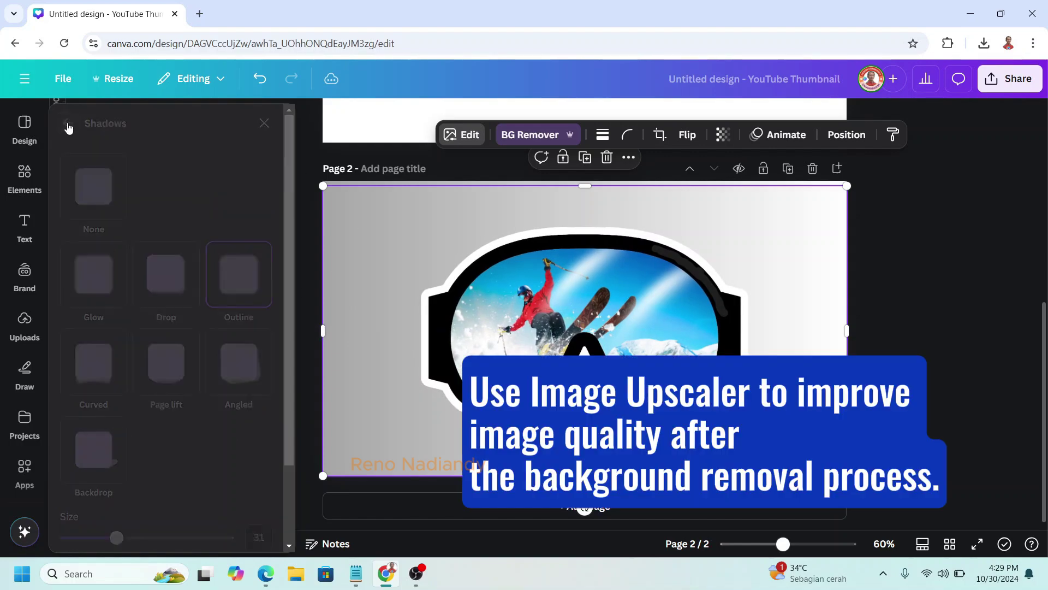
- Upscale the goggles image 4x with Image Upscaler and replace the original with it
{"action": "scroll", "coordinate": [164, 389], "scroll_direction": "down", "scroll_amount": 3}
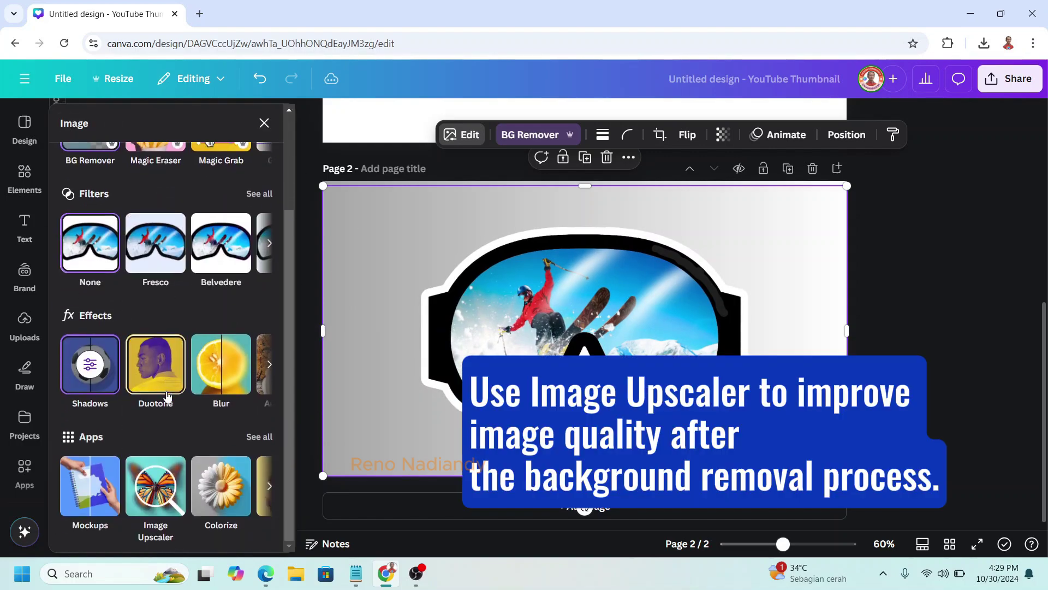
{"action": "left_click", "coordinate": [162, 502]}
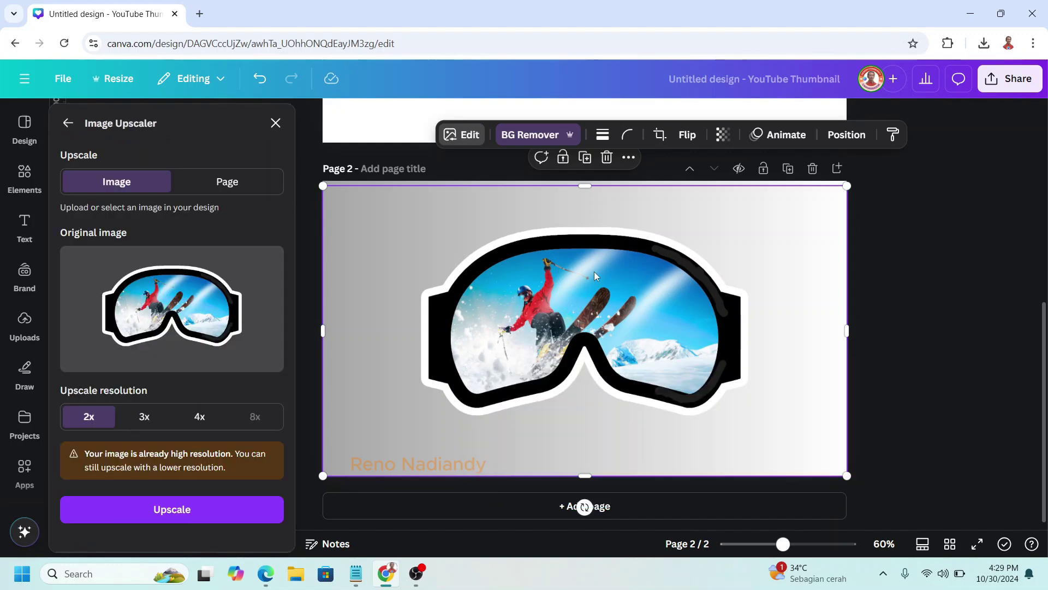
{"action": "left_click", "coordinate": [199, 418]}
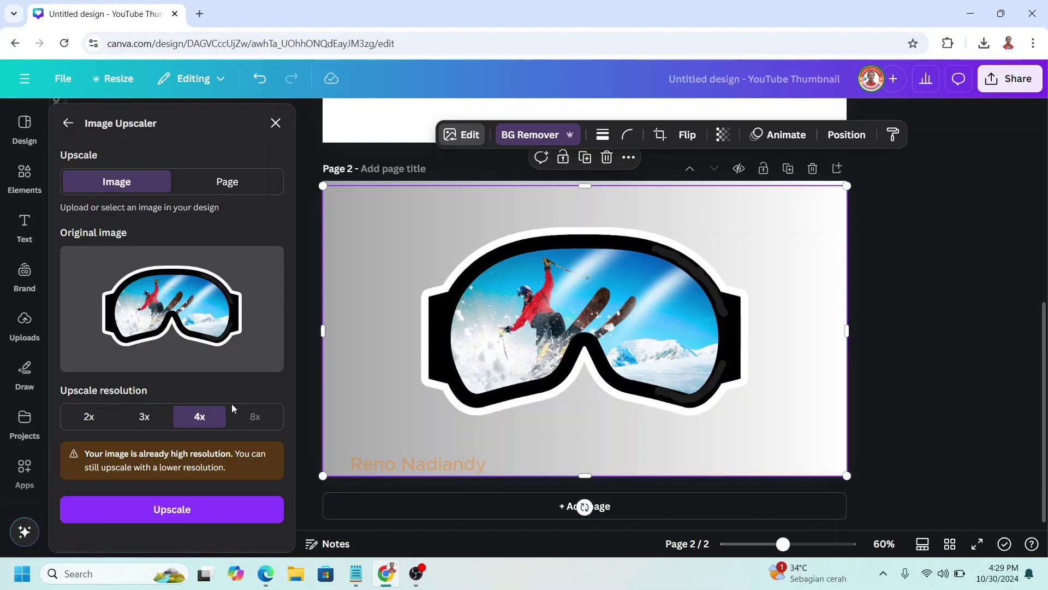
{"action": "left_click", "coordinate": [214, 516]}
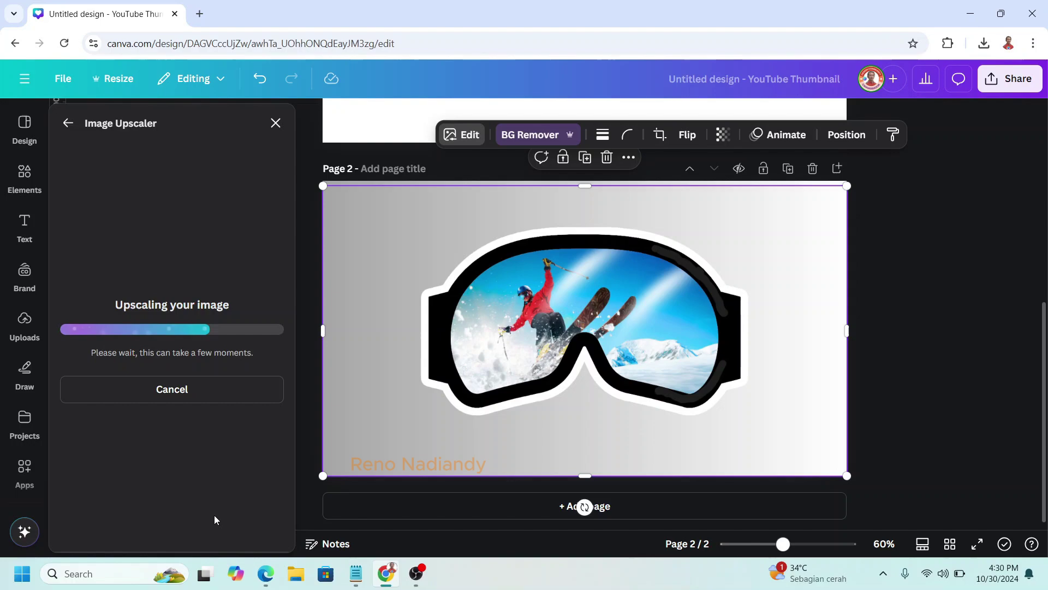
{"action": "left_click", "coordinate": [172, 431]}
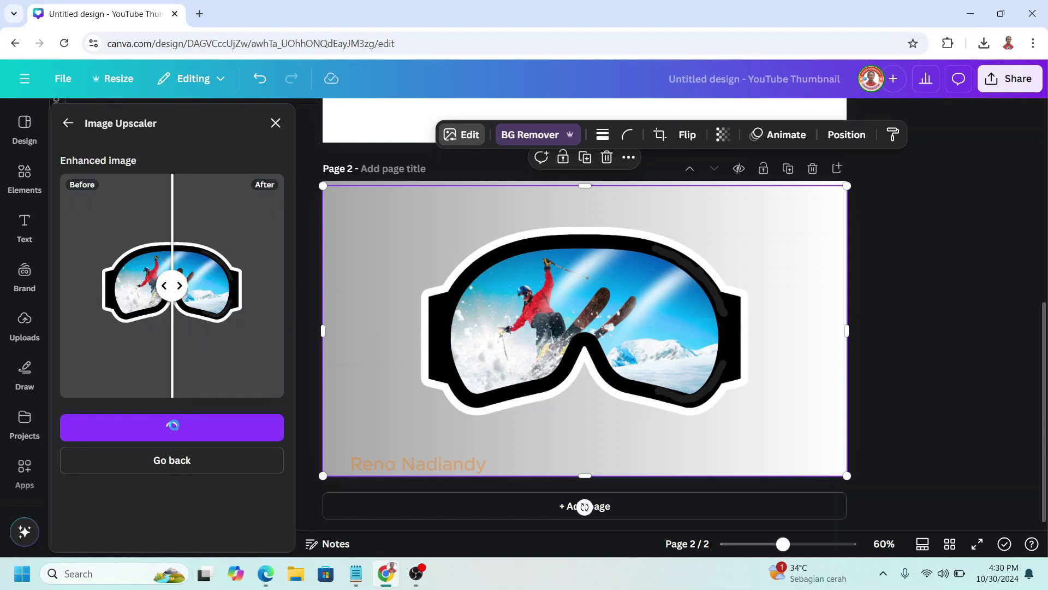
{"action": "left_click", "coordinate": [194, 497]}
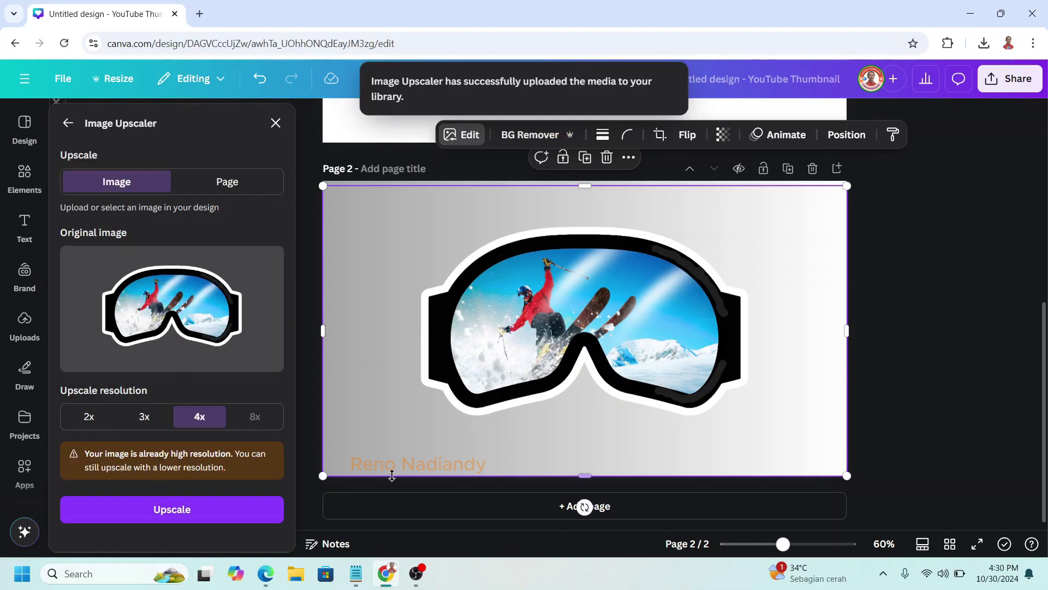
- Open the goggles image's Shadows effects, listing Glow, Drop, Outline and Curved
{"action": "left_click", "coordinate": [469, 137]}
{"action": "scroll", "coordinate": [188, 377], "scroll_direction": "down", "scroll_amount": 2}
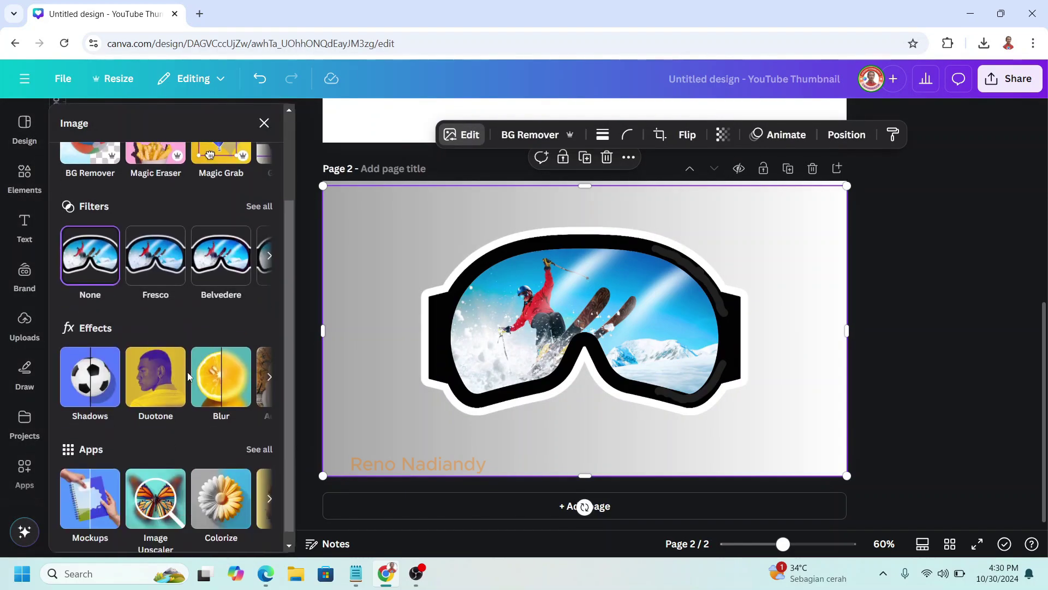
{"action": "left_click", "coordinate": [77, 375]}
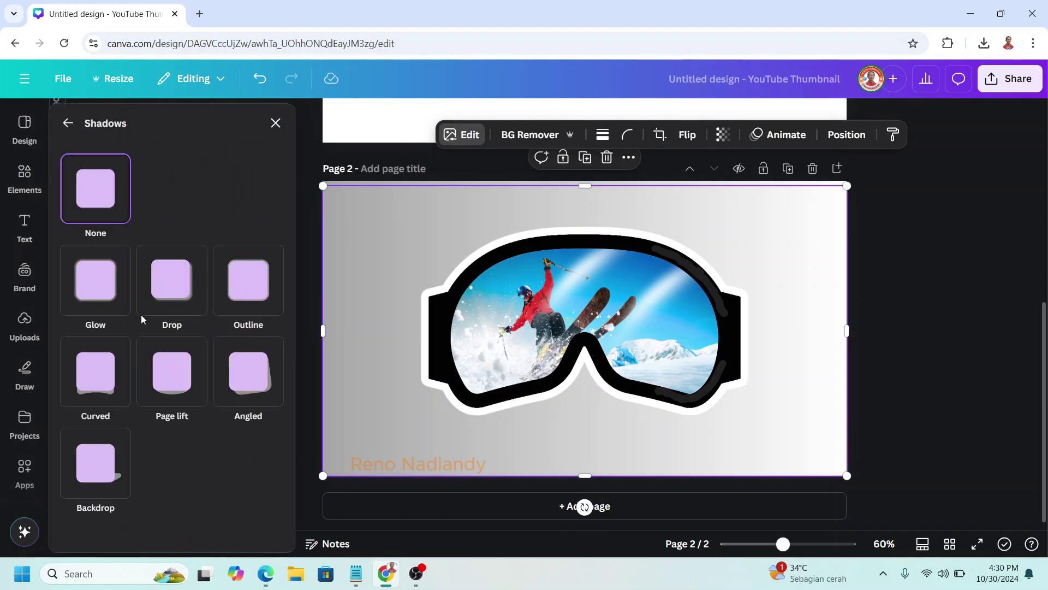